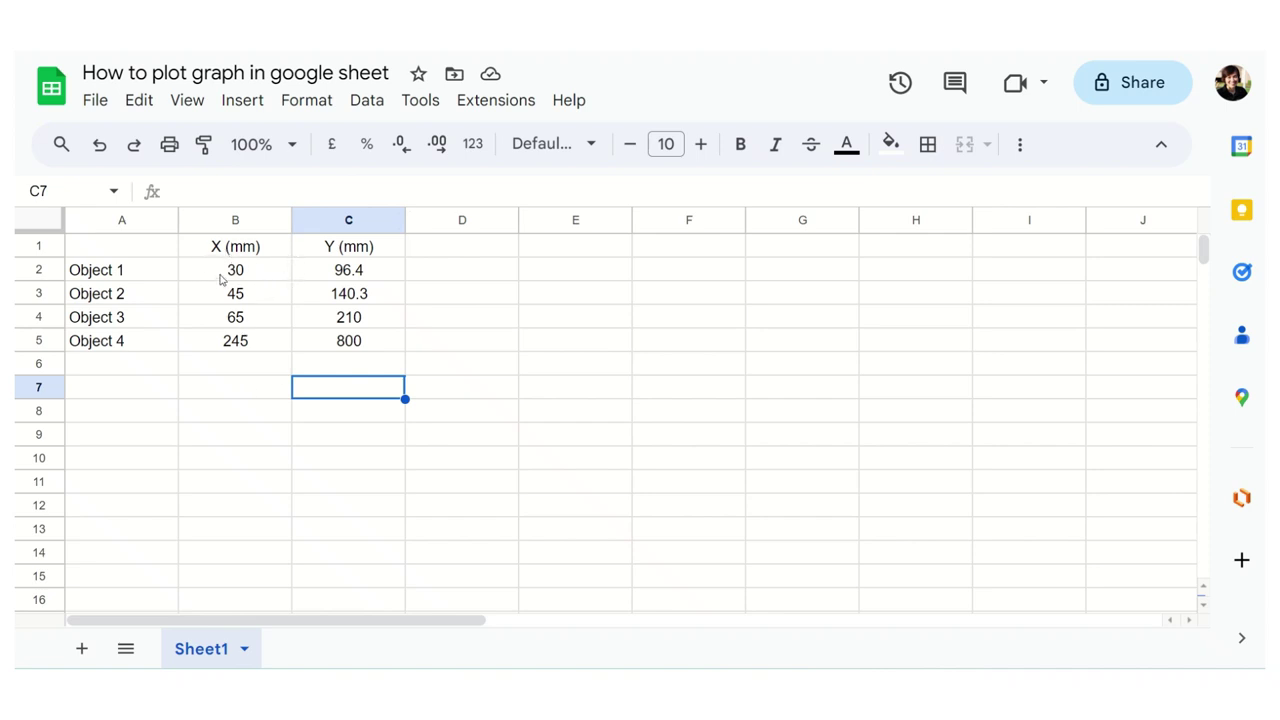
- Select the X and Y values in B2:C5 and insert a chart from them
{"action": "left_click_drag", "start_coordinate": [219, 279], "coordinate": [328, 344]}
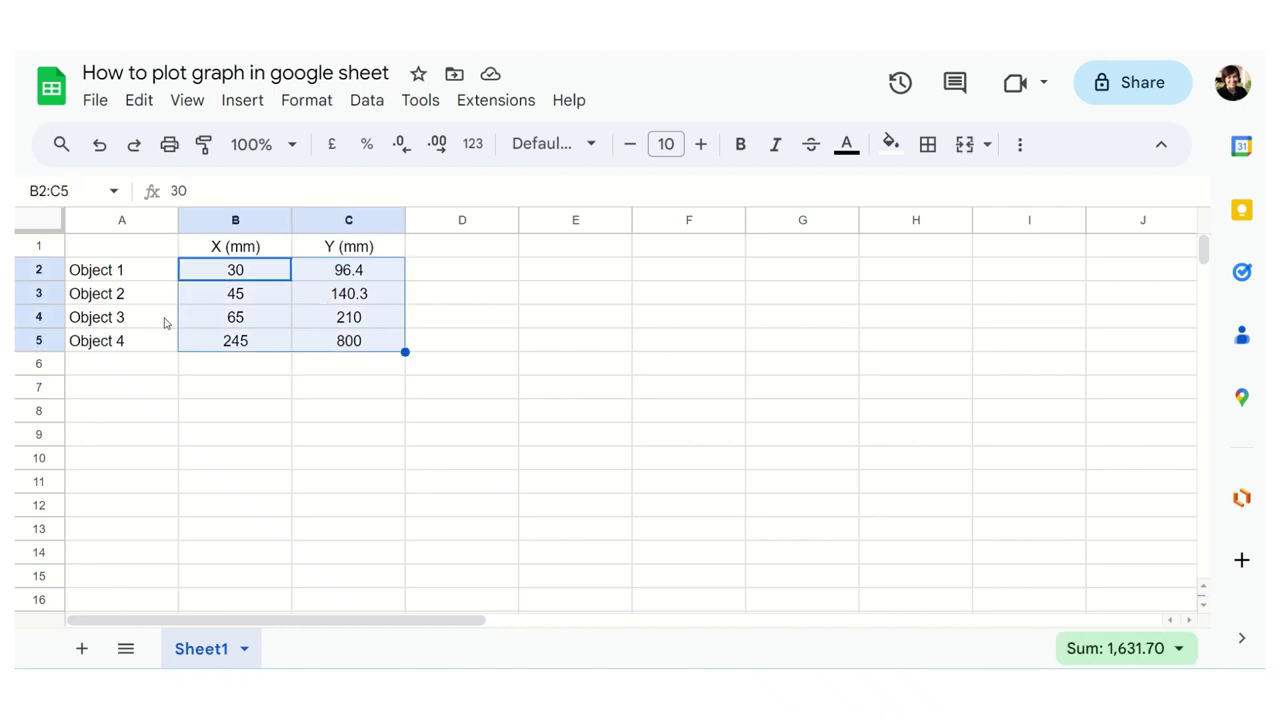
{"action": "left_click", "coordinate": [222, 104]}
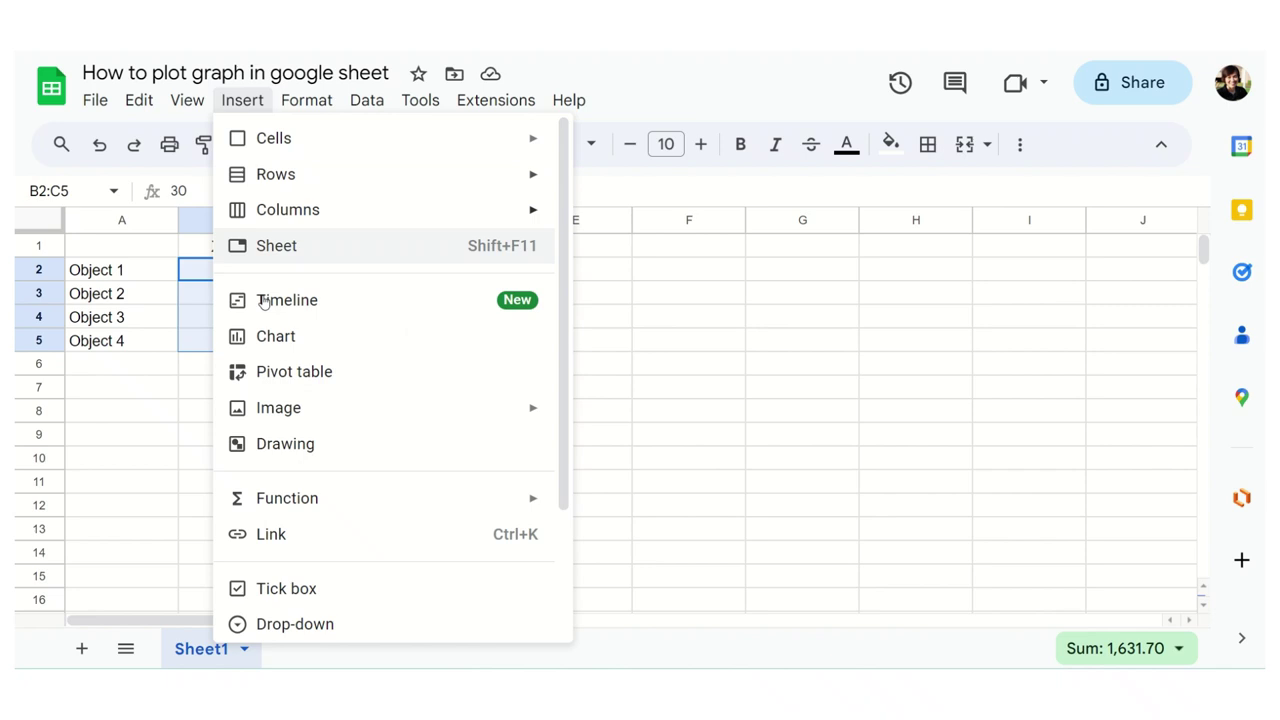
{"action": "left_click", "coordinate": [276, 350]}
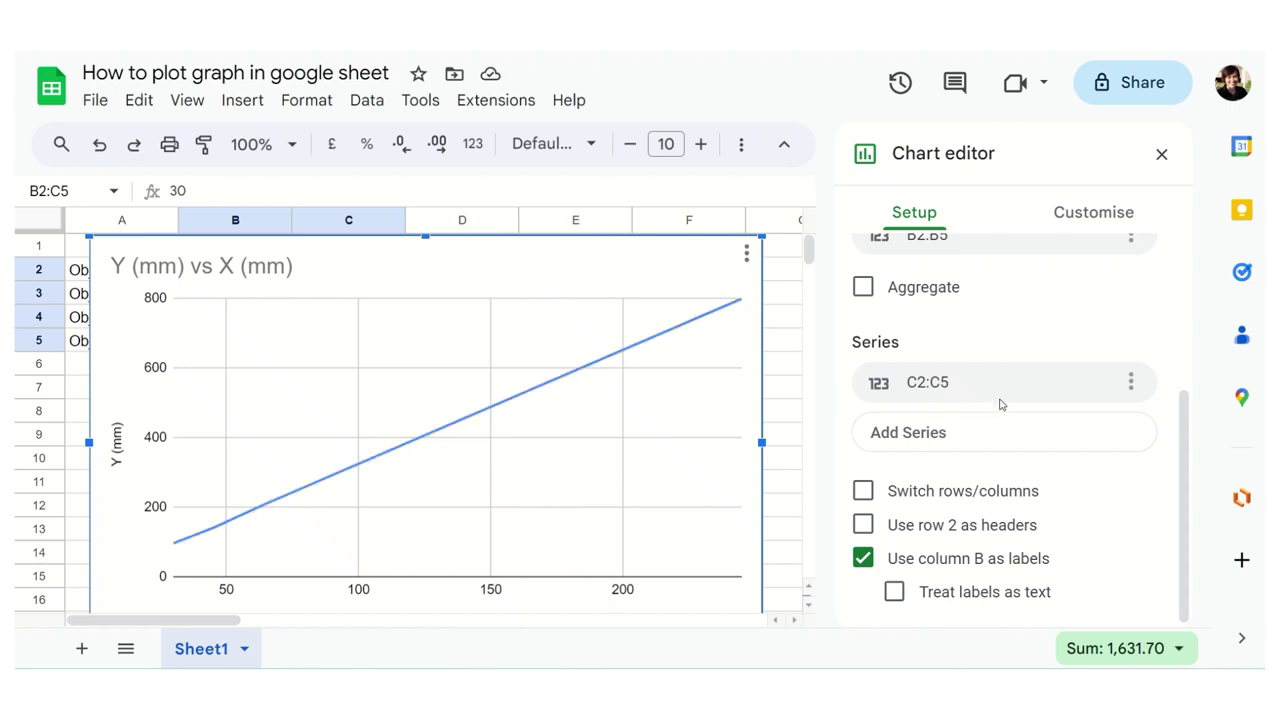
{"action": "scroll", "coordinate": [1000, 404], "scroll_direction": "up", "scroll_amount": 3}
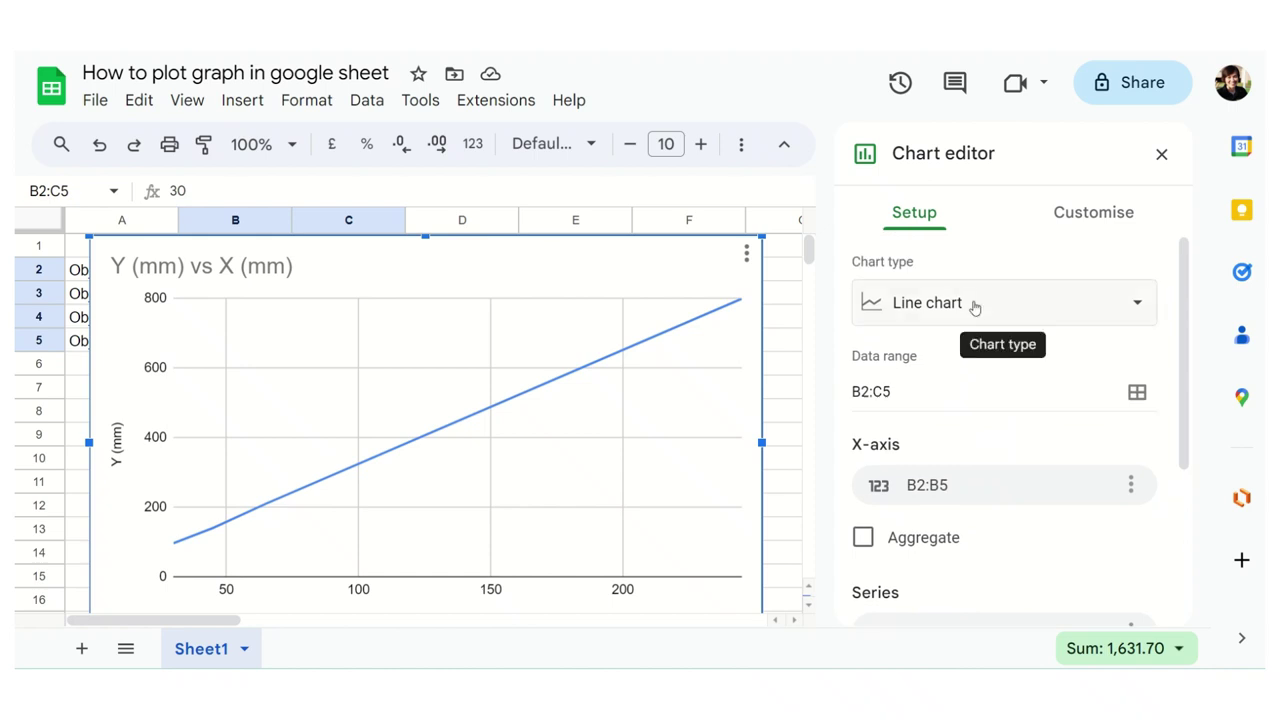
- Change the 'Y (mm) vs X (mm)' chart type to Scatter chart and reselect the chart
{"action": "left_click", "coordinate": [975, 307]}
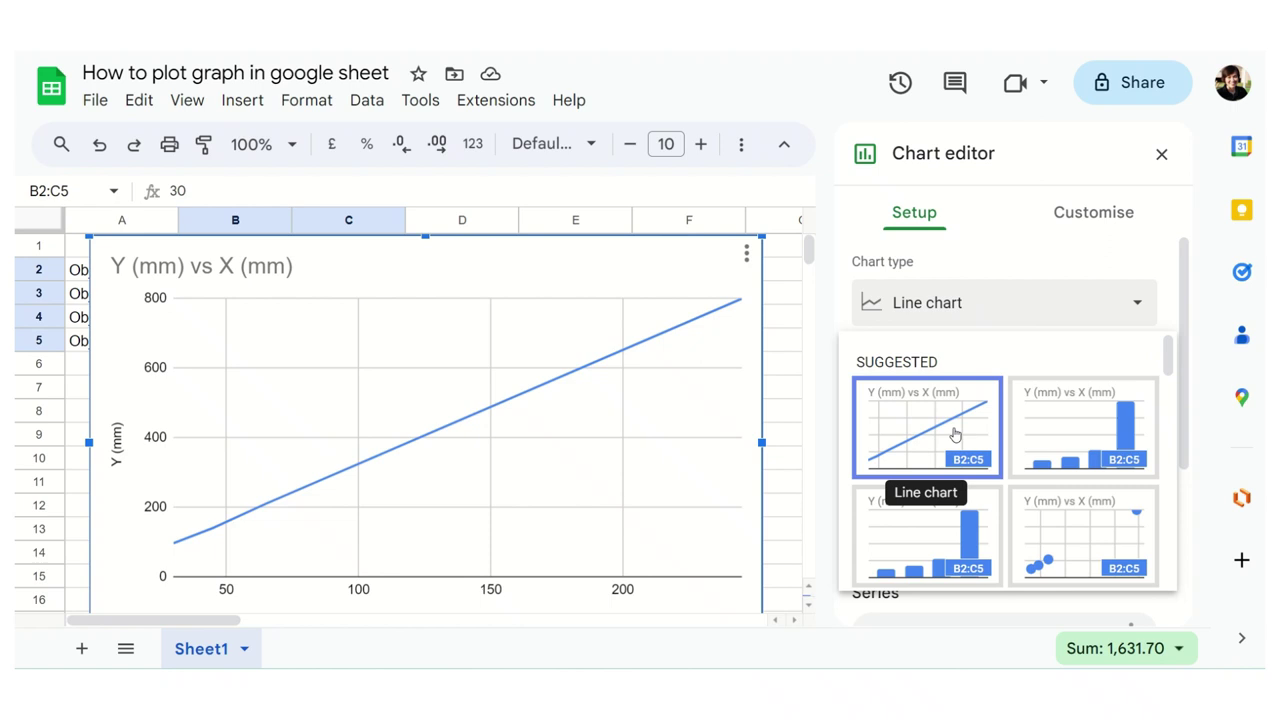
{"action": "left_click", "coordinate": [1097, 531]}
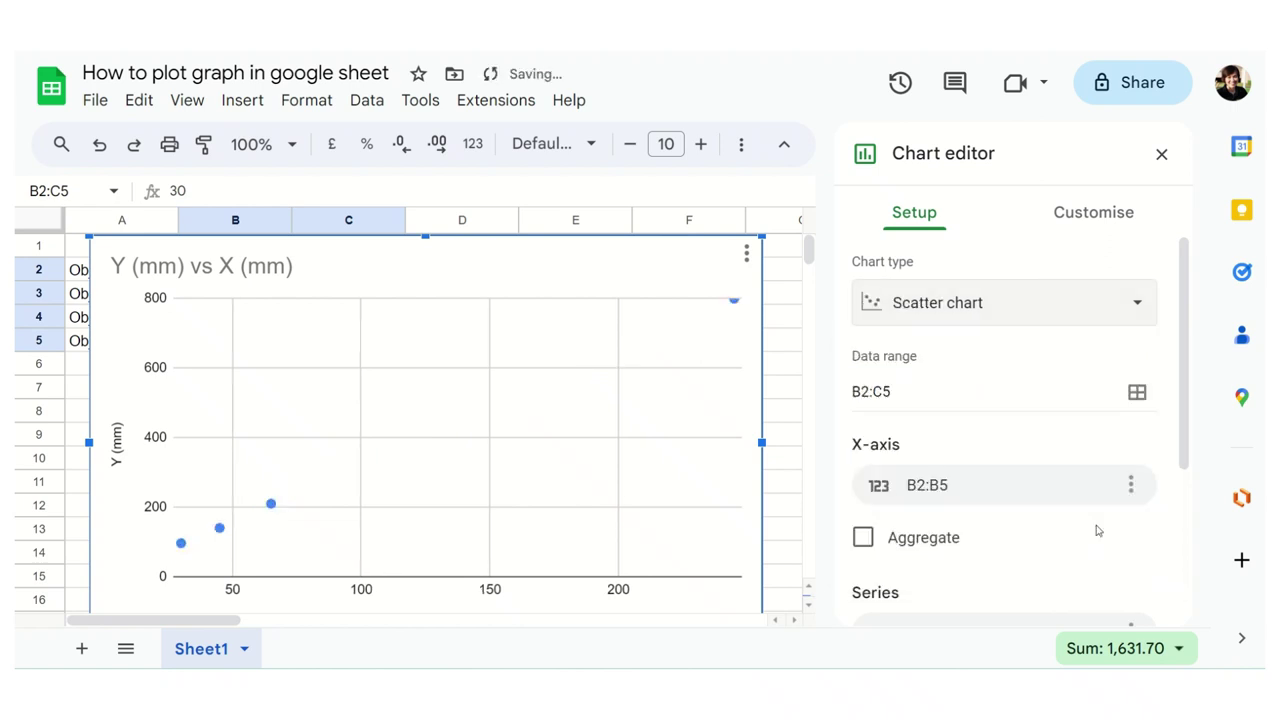
{"action": "left_click", "coordinate": [1161, 154]}
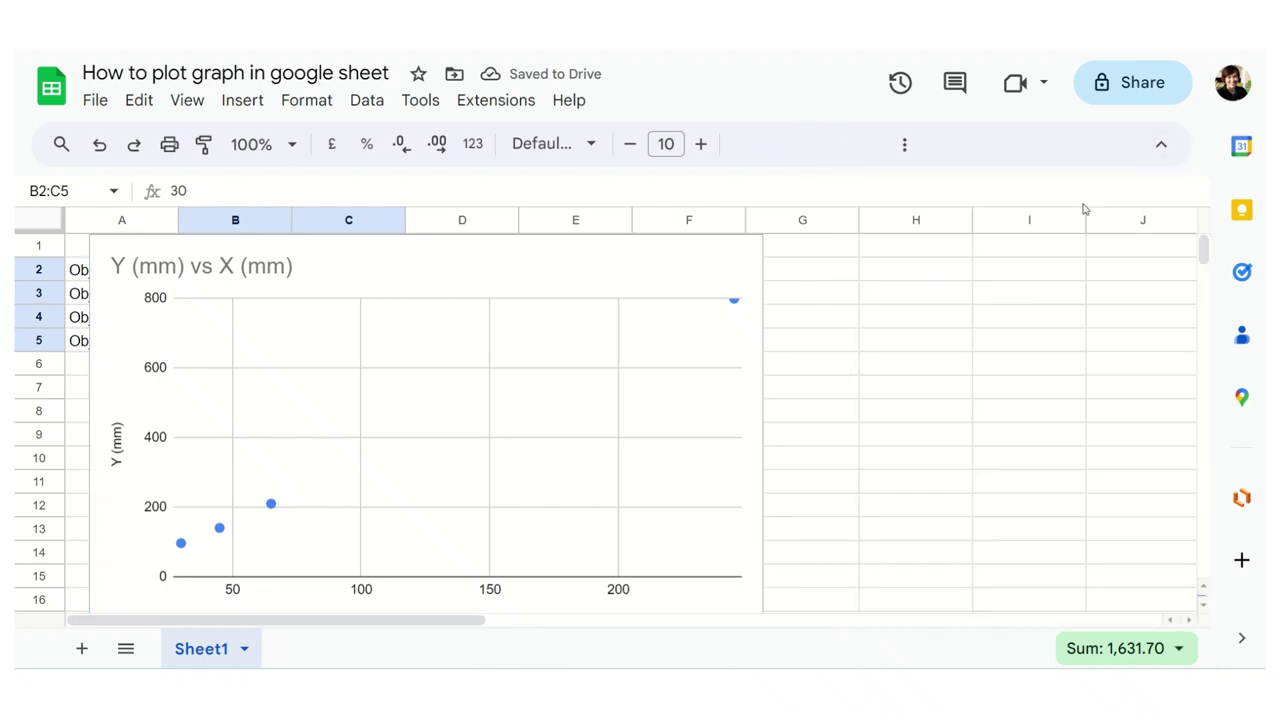
{"action": "left_click", "coordinate": [628, 272]}
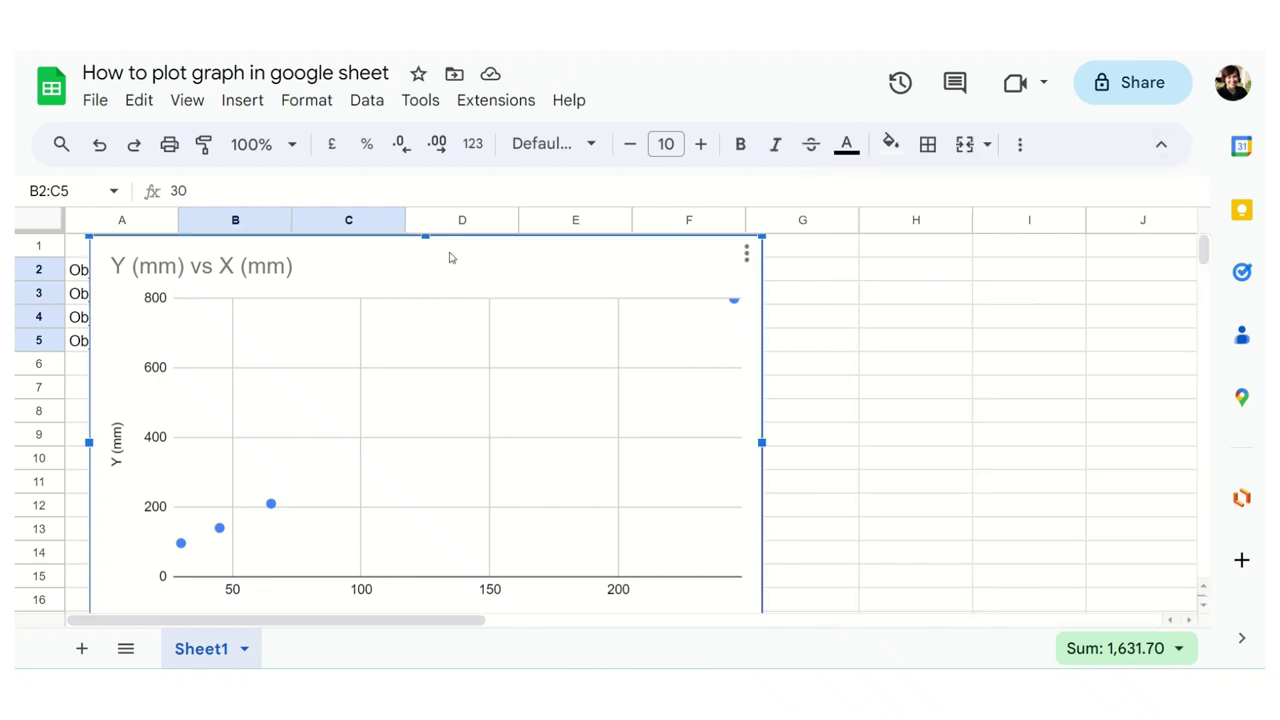
- Move the chart beside the data table and expand its Chart style and axis title settings
{"action": "left_click_drag", "start_coordinate": [450, 258], "coordinate": [759, 350]}
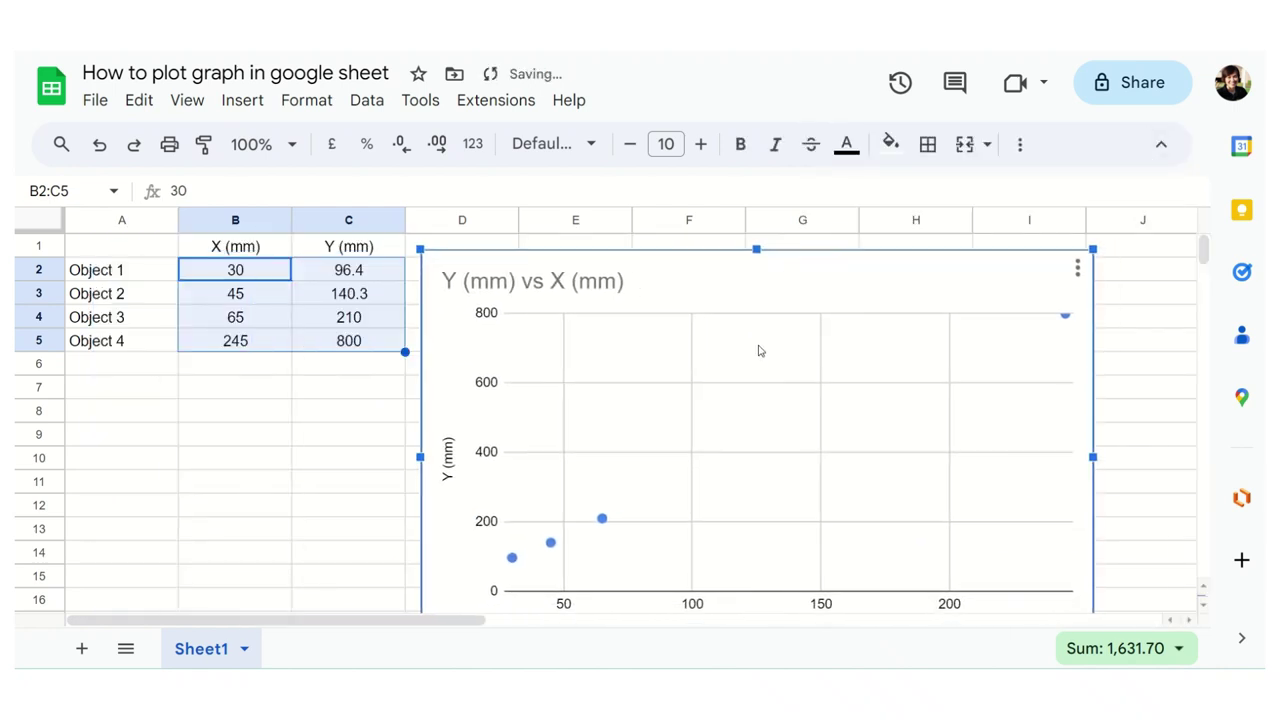
{"action": "scroll", "coordinate": [759, 352], "scroll_direction": "down", "scroll_amount": 1}
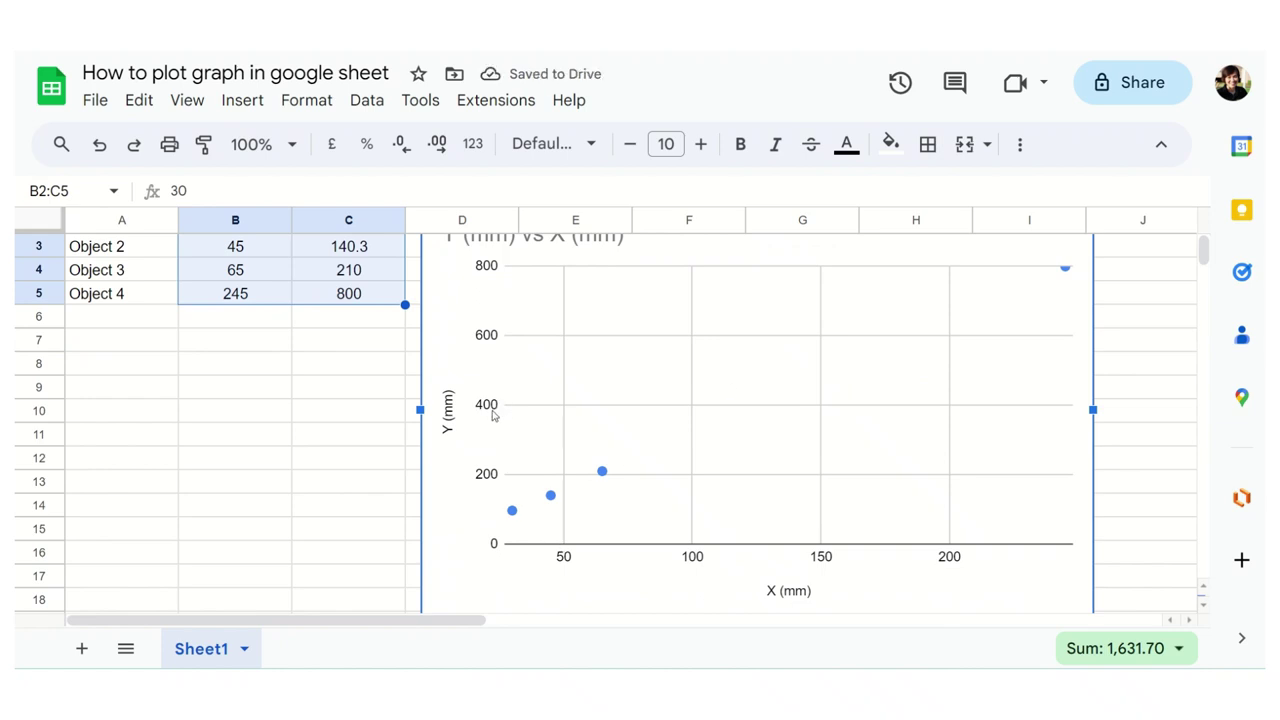
{"action": "double_click", "coordinate": [481, 343]}
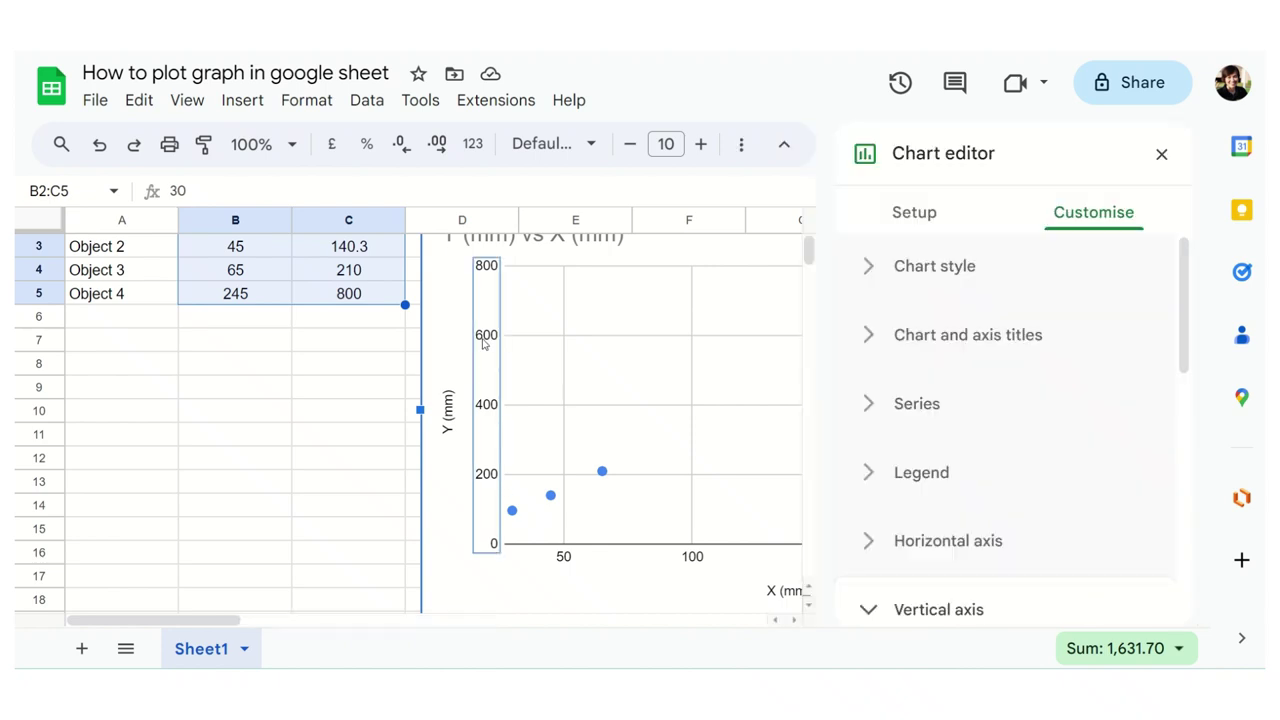
{"action": "left_click", "coordinate": [950, 274]}
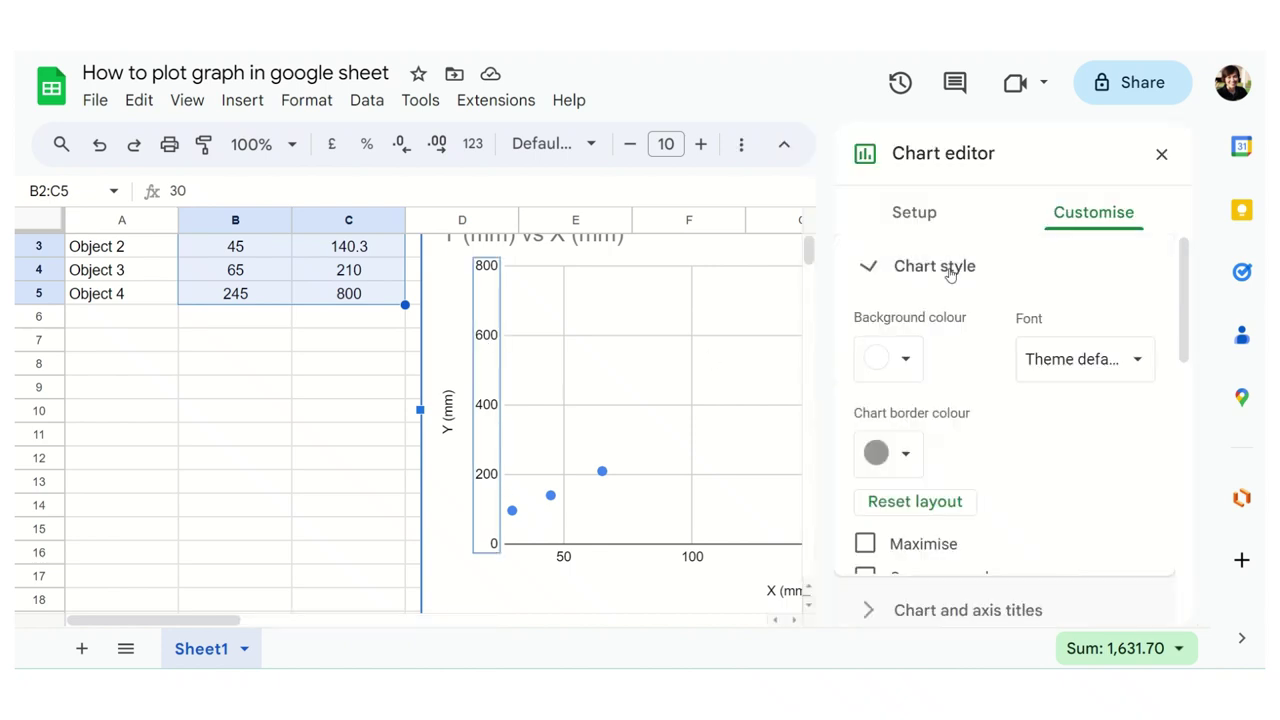
{"action": "scroll", "coordinate": [950, 274], "scroll_direction": "down", "scroll_amount": 2}
{"action": "scroll", "coordinate": [948, 285], "scroll_direction": "down", "scroll_amount": 2}
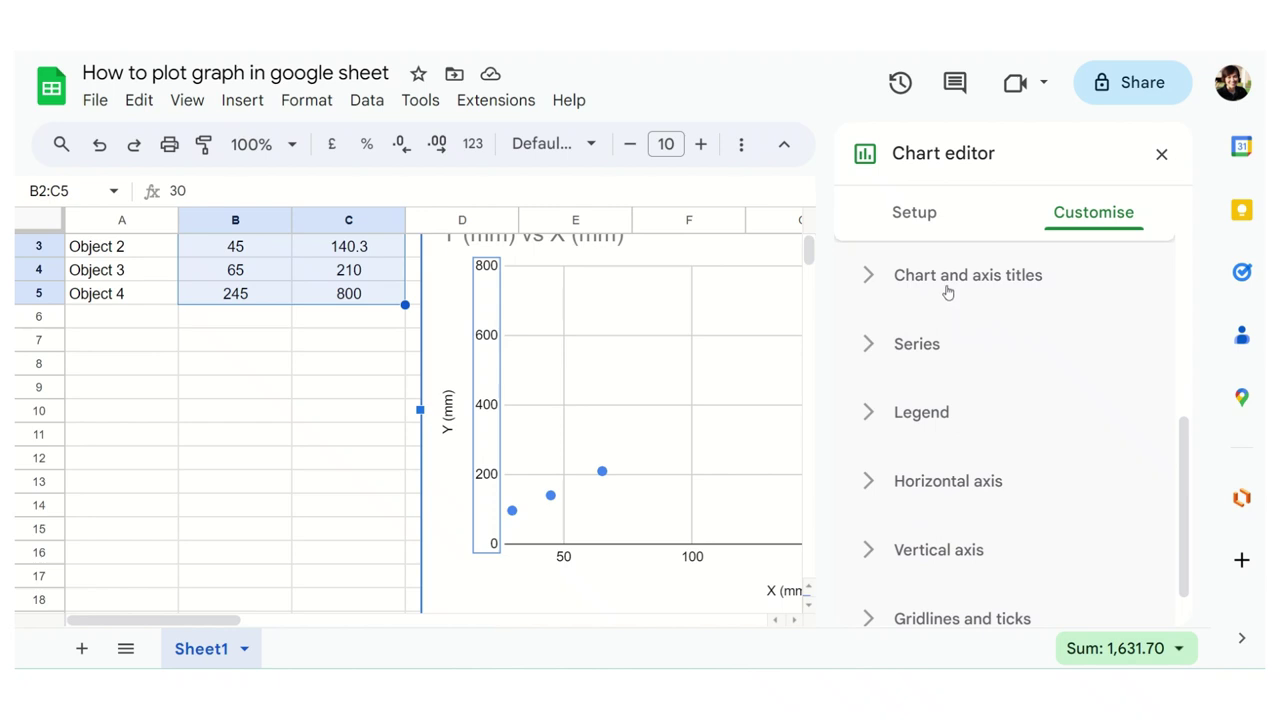
{"action": "left_click", "coordinate": [947, 286]}
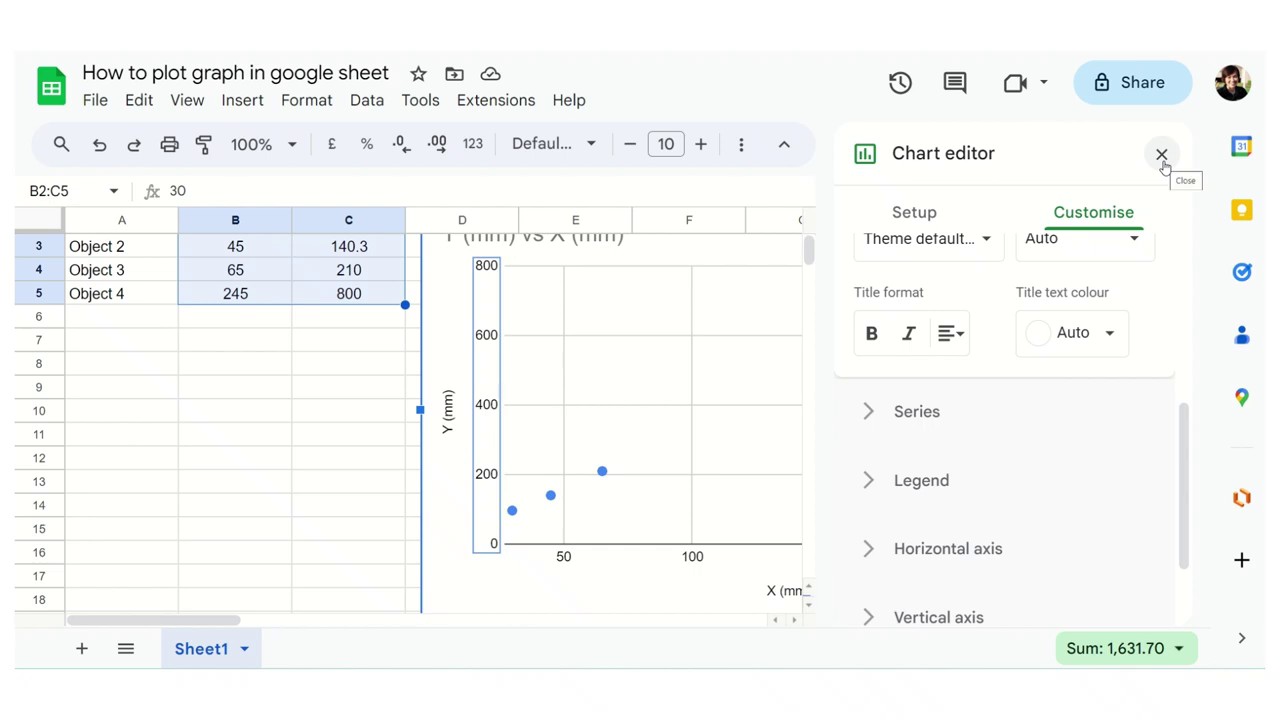
- Reopen customisation on the plotted data series and bring the Trend line option into view
{"action": "left_click", "coordinate": [1162, 157]}
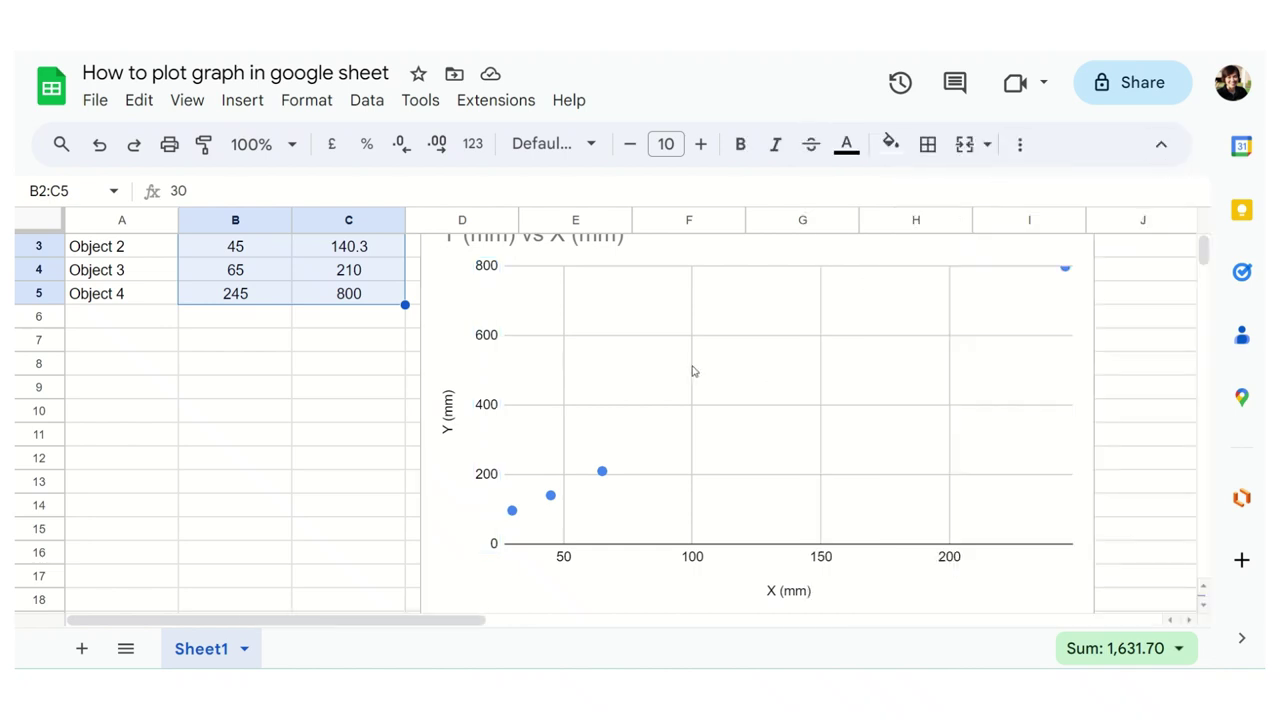
{"action": "left_click", "coordinate": [603, 475]}
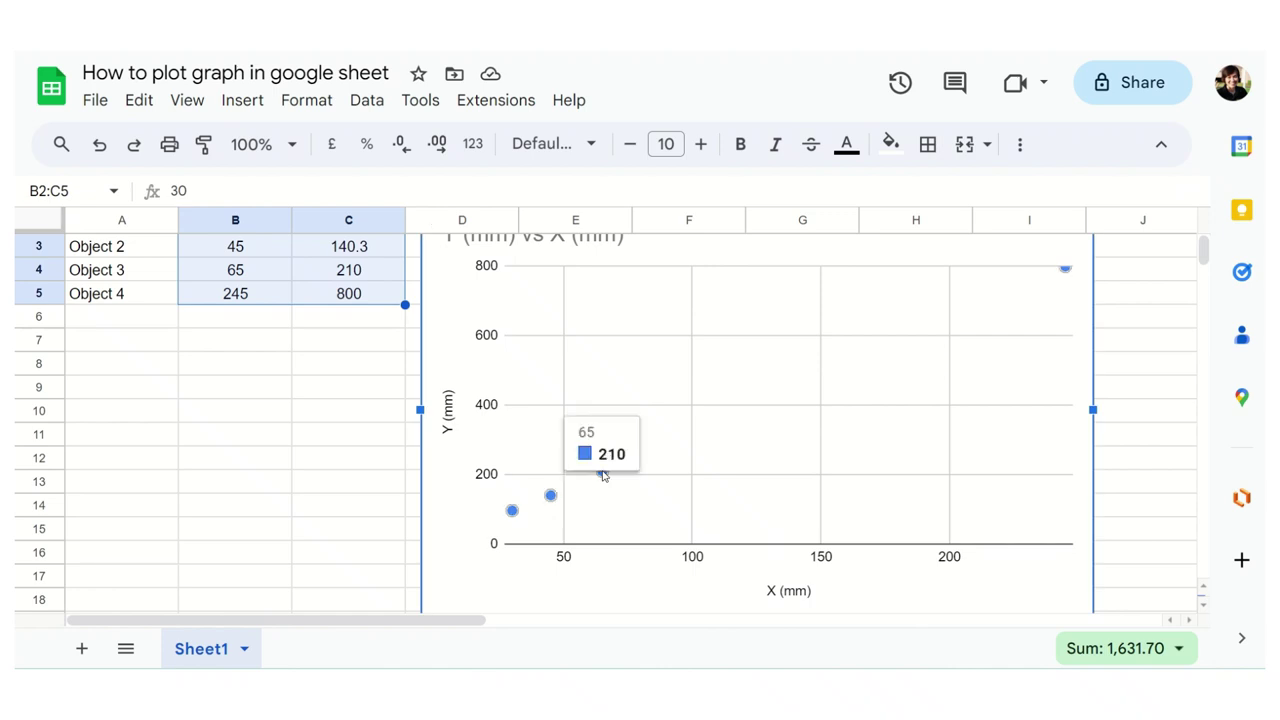
{"action": "double_click", "coordinate": [603, 475]}
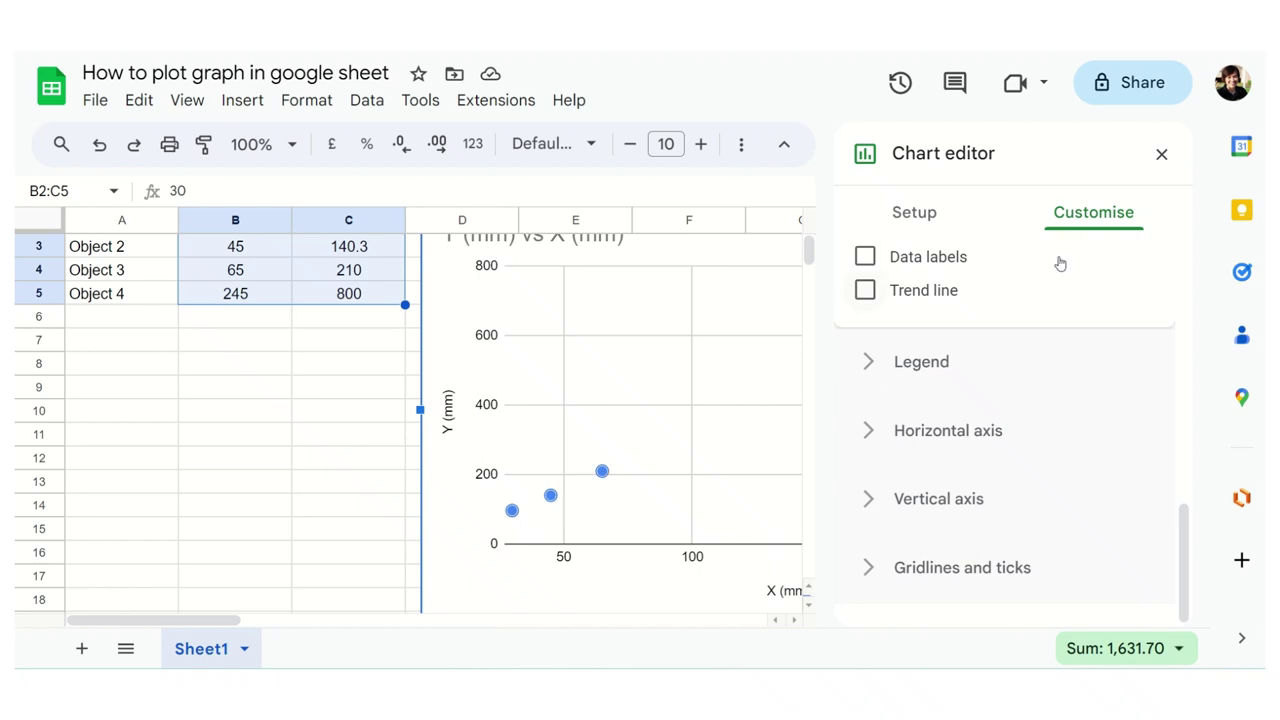
{"action": "scroll", "coordinate": [1020, 272], "scroll_direction": "up", "scroll_amount": 1}
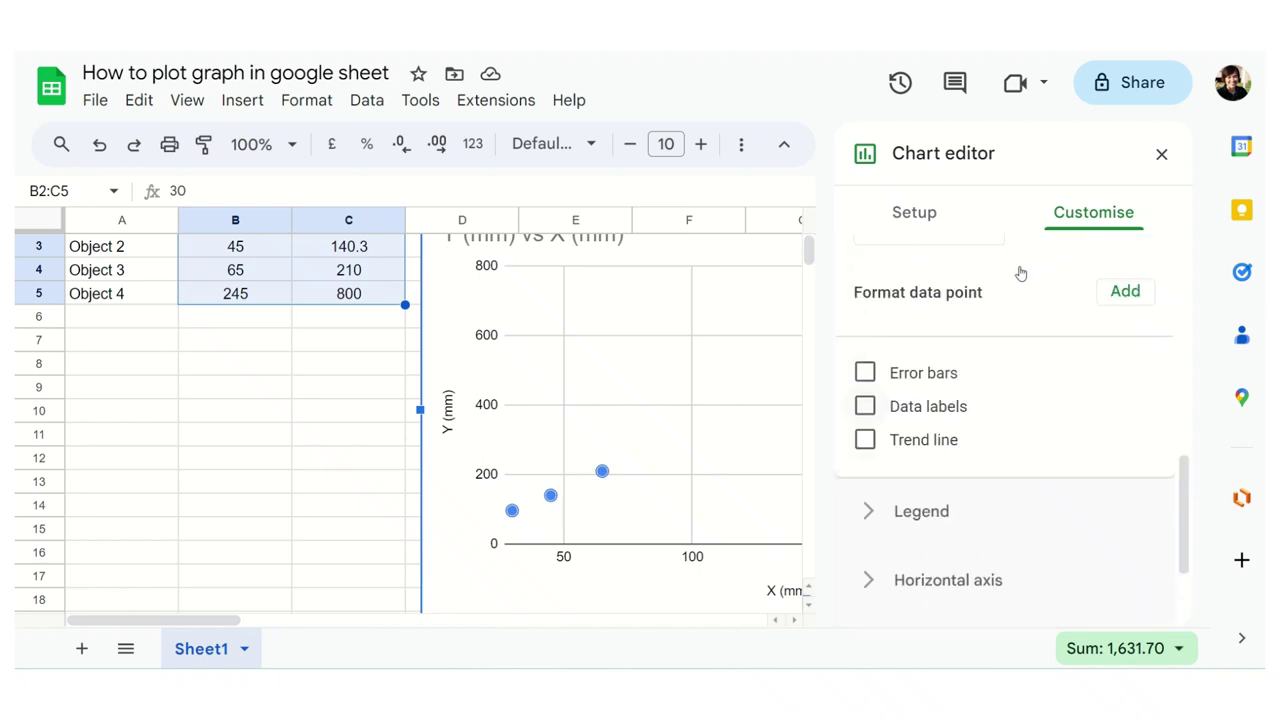
{"action": "scroll", "coordinate": [1017, 274], "scroll_direction": "up", "scroll_amount": 2}
{"action": "scroll", "coordinate": [1017, 276], "scroll_direction": "up", "scroll_amount": 1}
{"action": "scroll", "coordinate": [1017, 276], "scroll_direction": "down", "scroll_amount": 1}
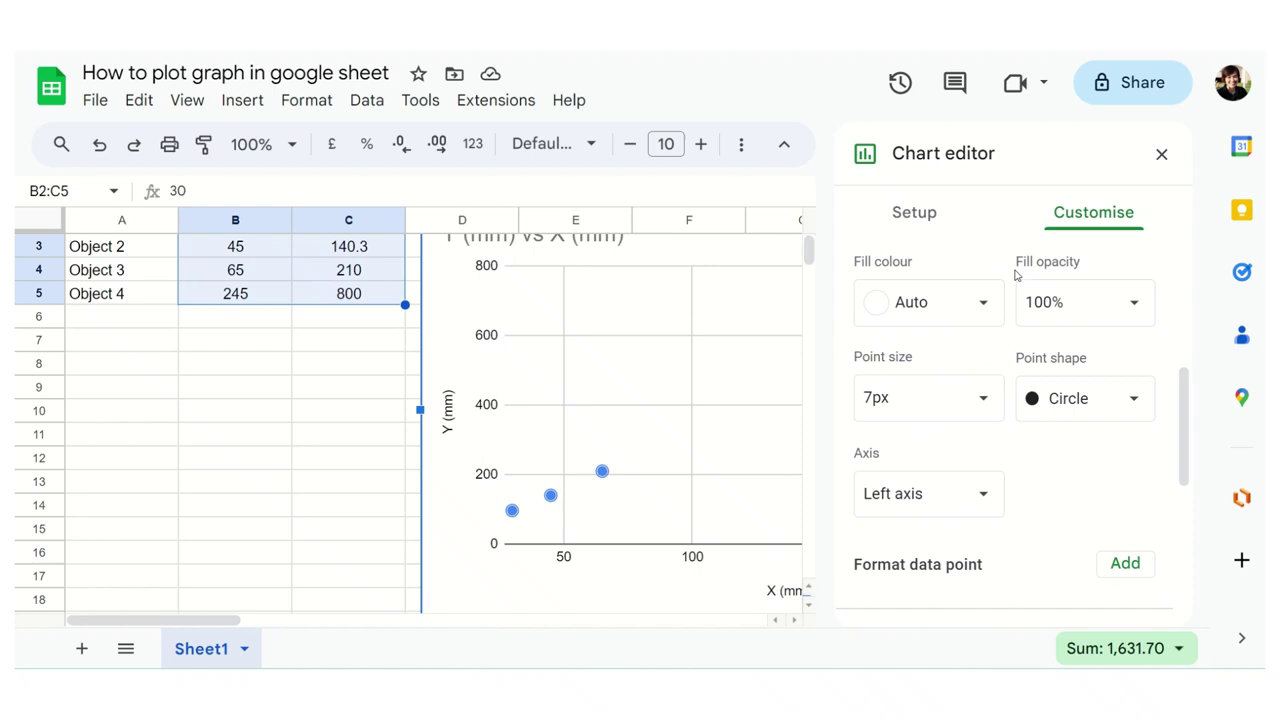
{"action": "scroll", "coordinate": [1017, 276], "scroll_direction": "down", "scroll_amount": 2}
{"action": "scroll", "coordinate": [1016, 275], "scroll_direction": "up", "scroll_amount": 1}
{"action": "scroll", "coordinate": [1016, 275], "scroll_direction": "down", "scroll_amount": 2}
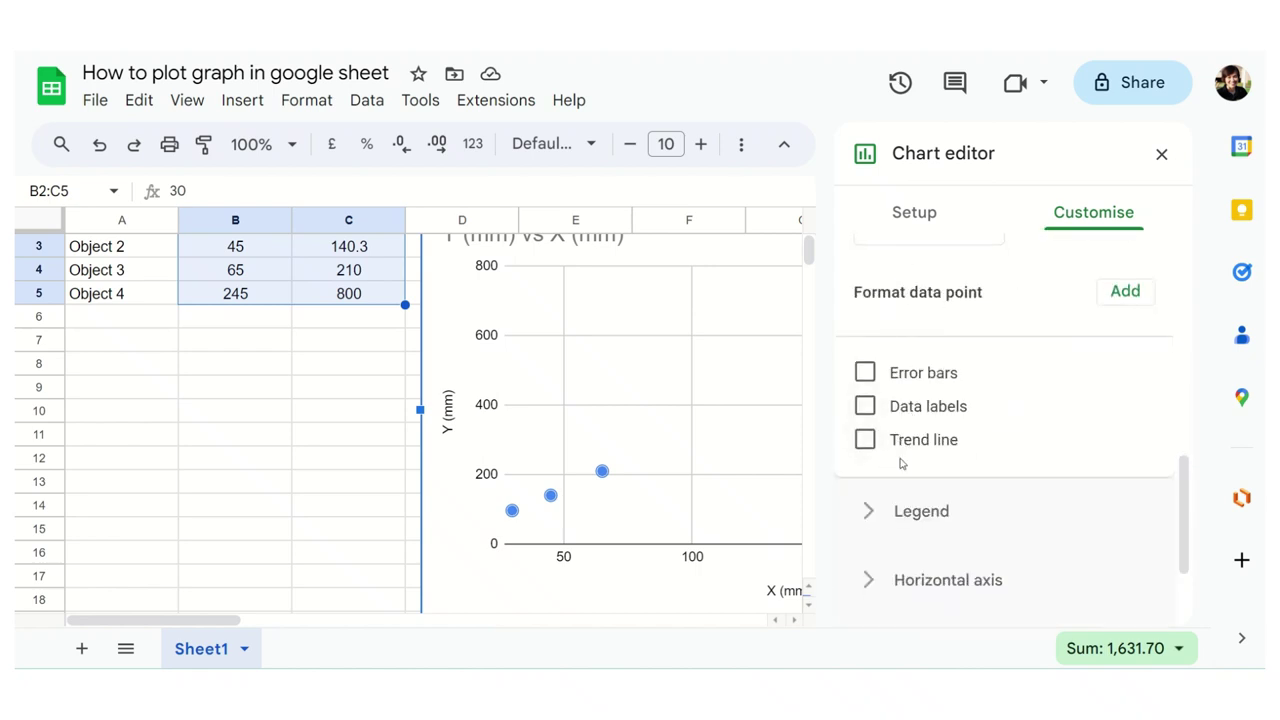
- Tick Trend line, keep its type Linear, and set its label to Use equation
{"action": "left_click", "coordinate": [867, 441]}
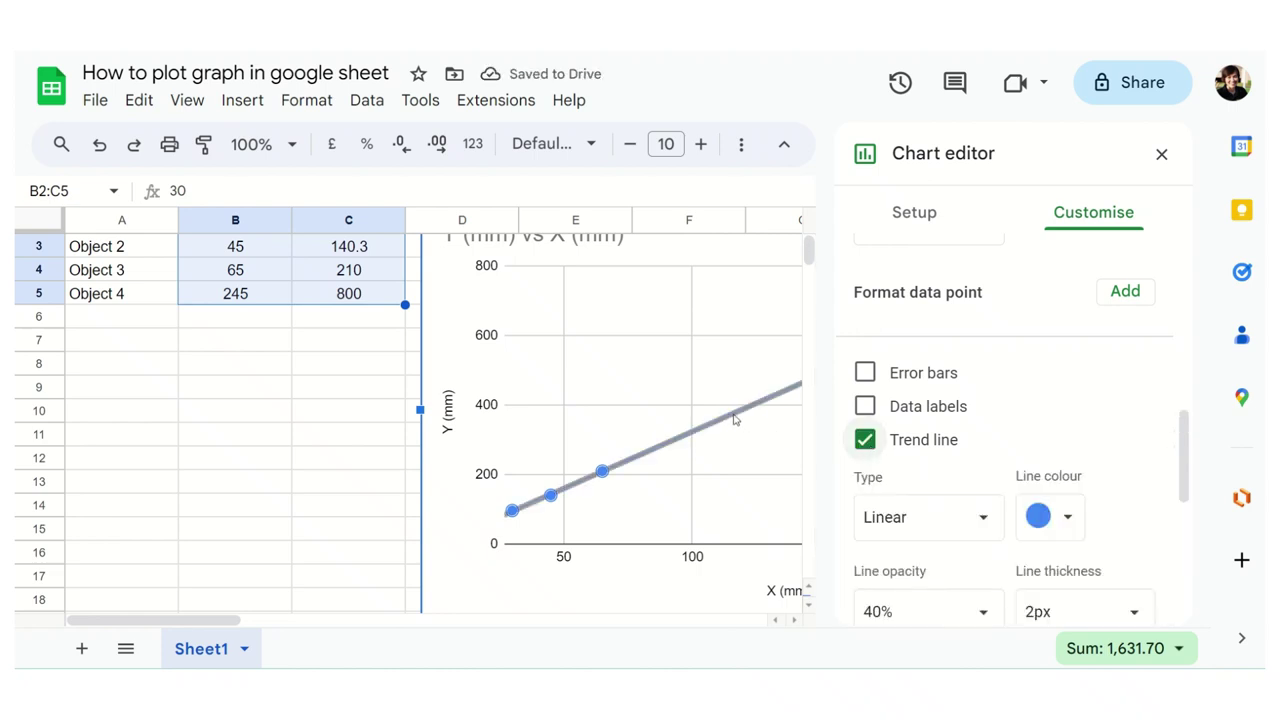
{"action": "scroll", "coordinate": [1012, 400], "scroll_direction": "down", "scroll_amount": 1}
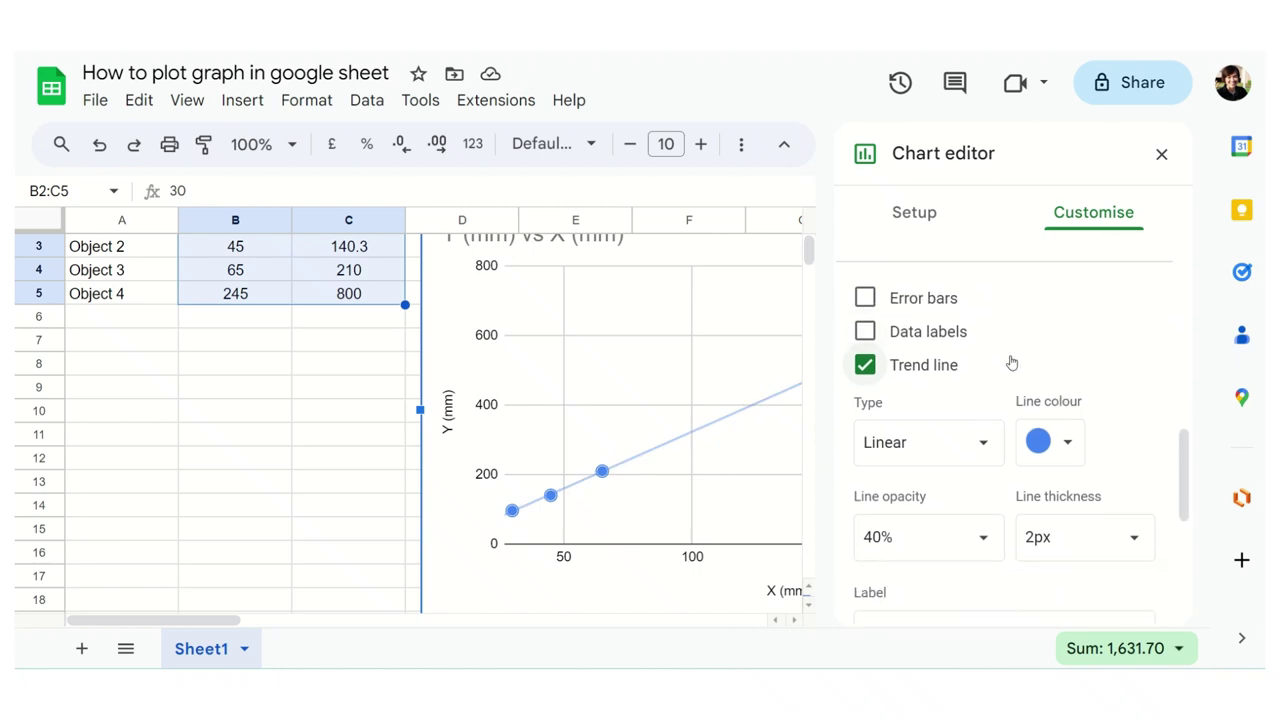
{"action": "left_click", "coordinate": [962, 456]}
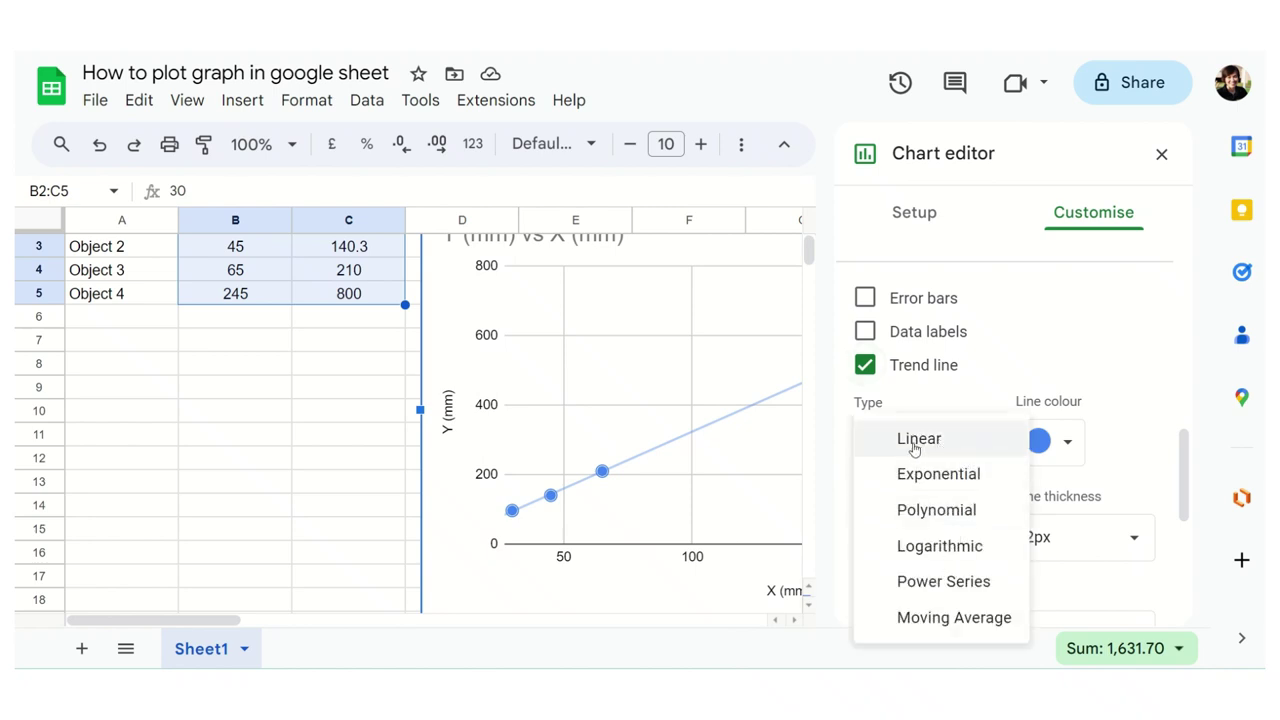
{"action": "left_click", "coordinate": [914, 445]}
{"action": "scroll", "coordinate": [1006, 368], "scroll_direction": "down", "scroll_amount": 2}
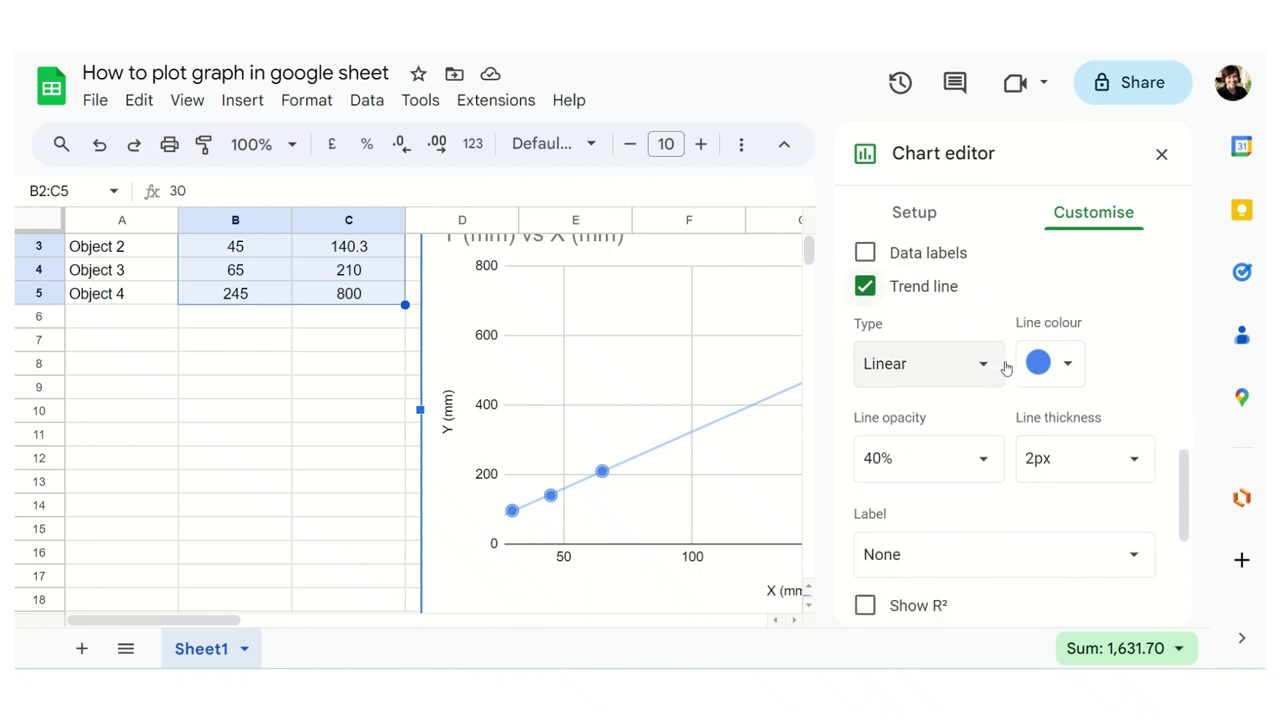
{"action": "scroll", "coordinate": [1006, 366], "scroll_direction": "down", "scroll_amount": 1}
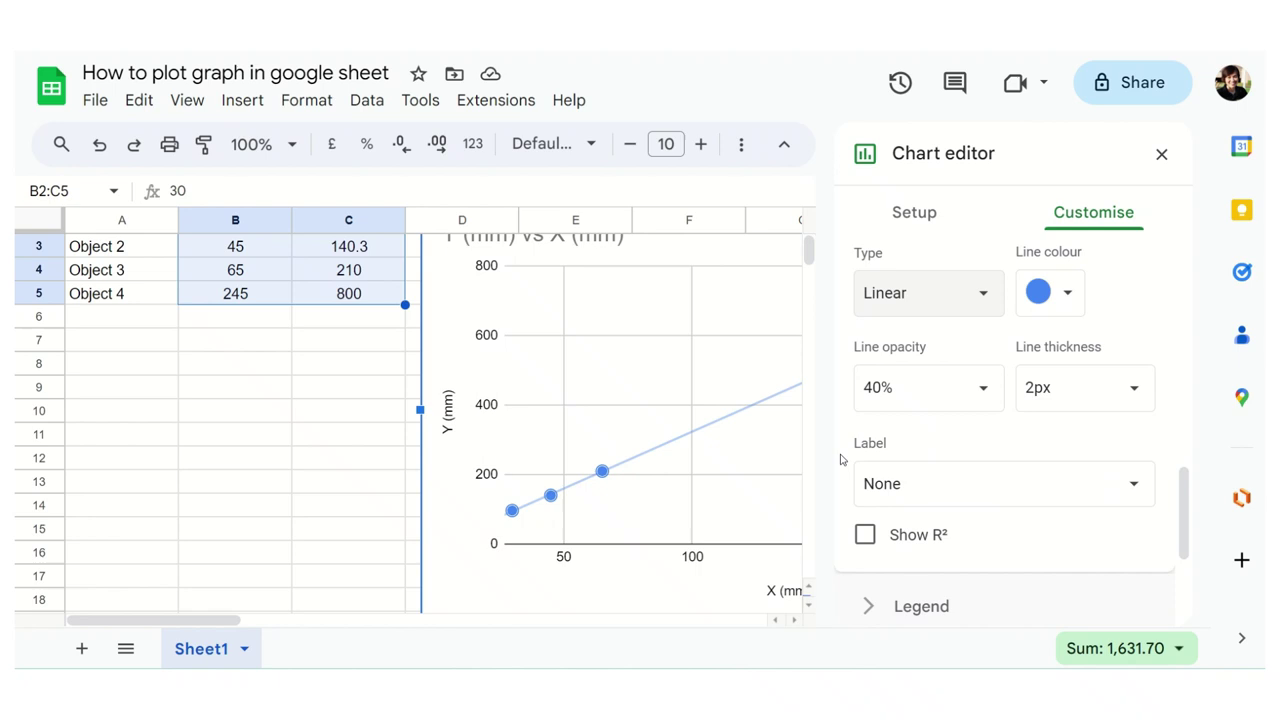
{"action": "left_click", "coordinate": [960, 481]}
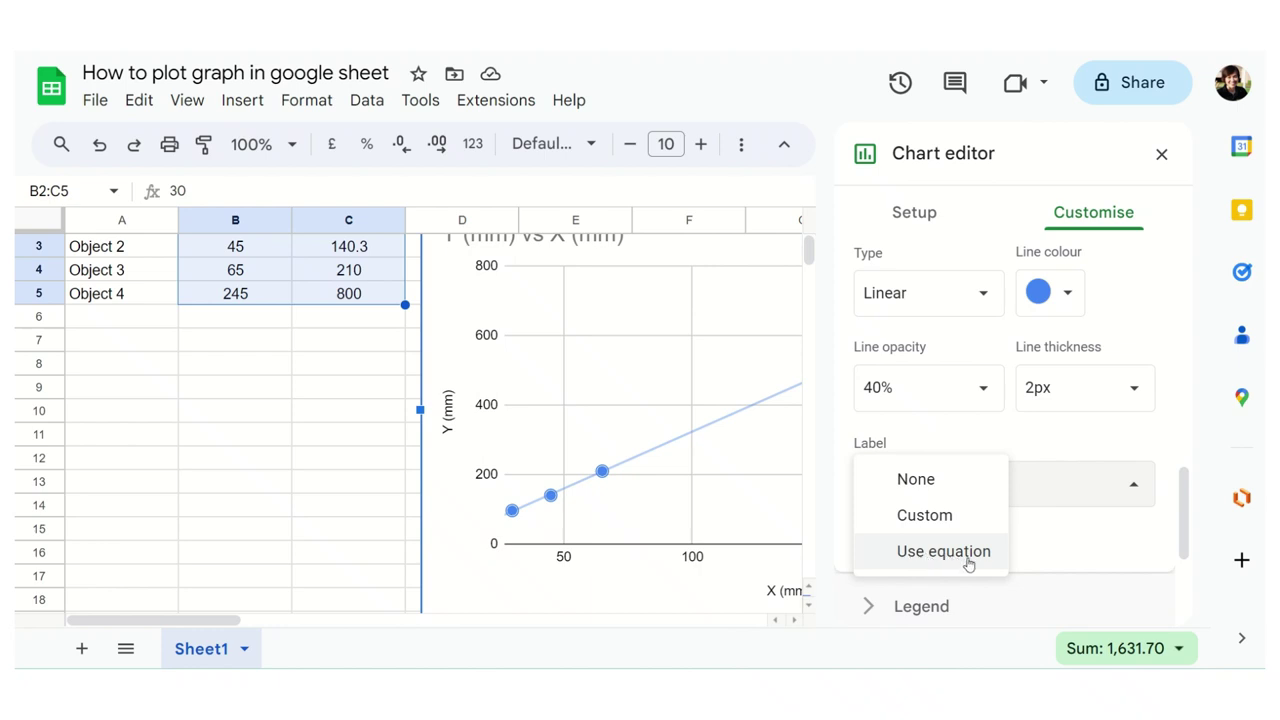
{"action": "left_click", "coordinate": [967, 561]}
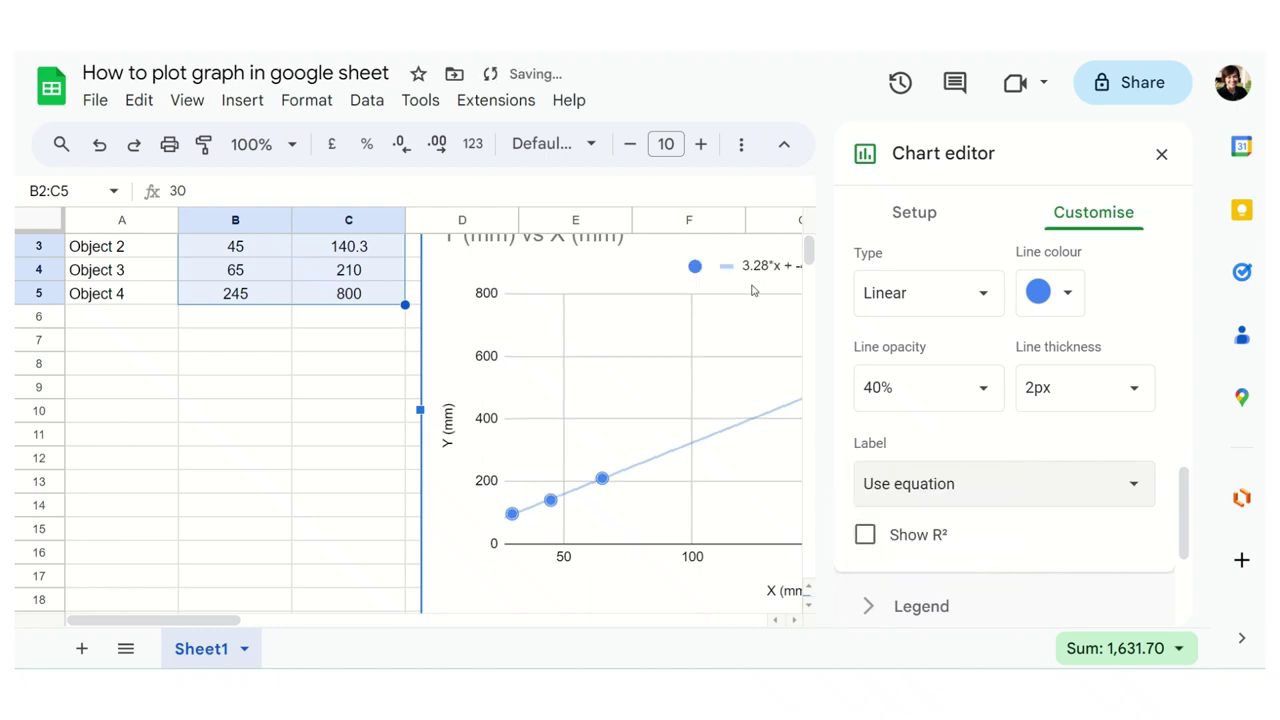
- Close the Chart editor to view the finished chart with its trend line equation
{"action": "left_click", "coordinate": [1161, 154]}
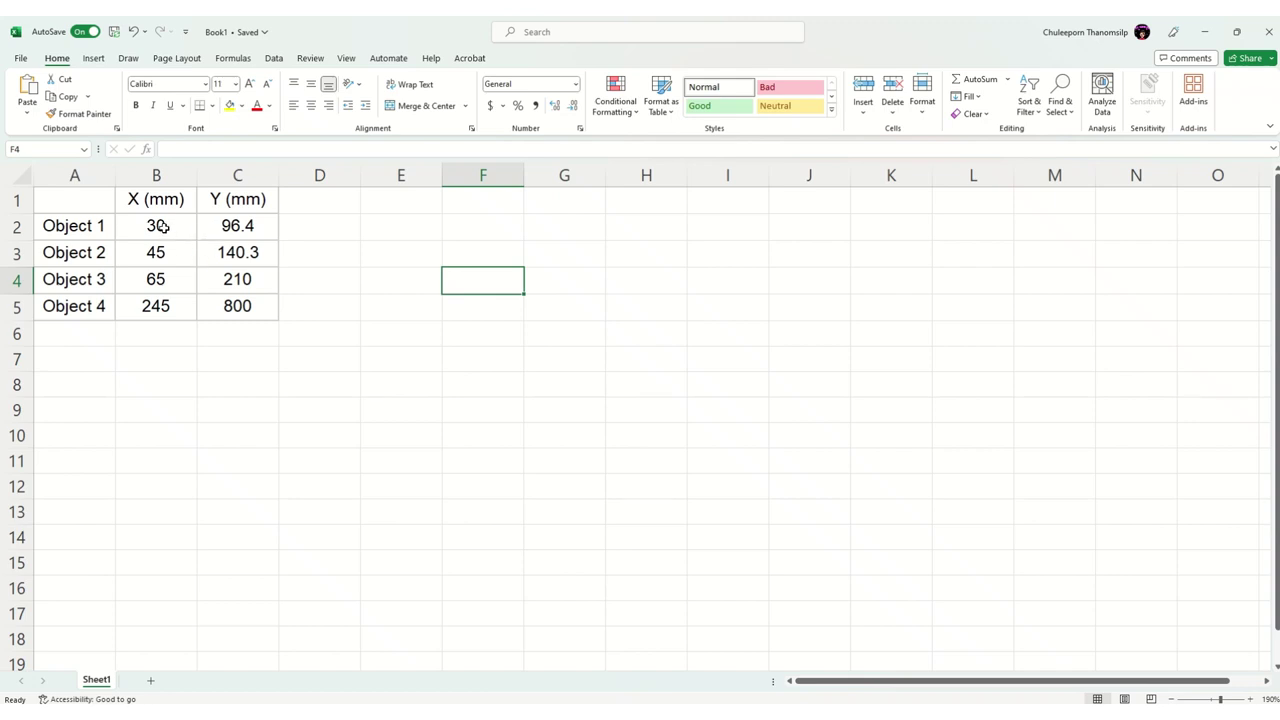
- Select the X and Y values in B2:C5 and switch to the Insert ribbon
{"action": "left_click", "coordinate": [165, 227]}
{"action": "left_click_drag", "start_coordinate": [163, 227], "coordinate": [232, 311]}
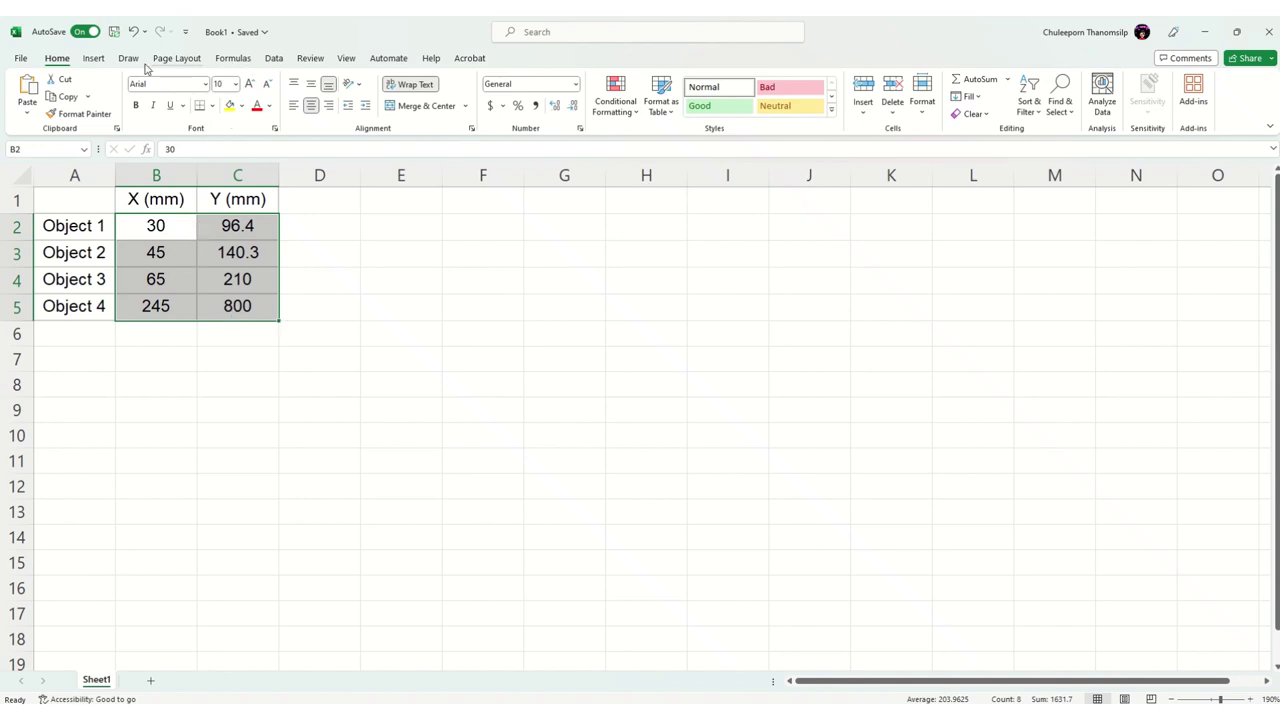
{"action": "left_click", "coordinate": [95, 60]}
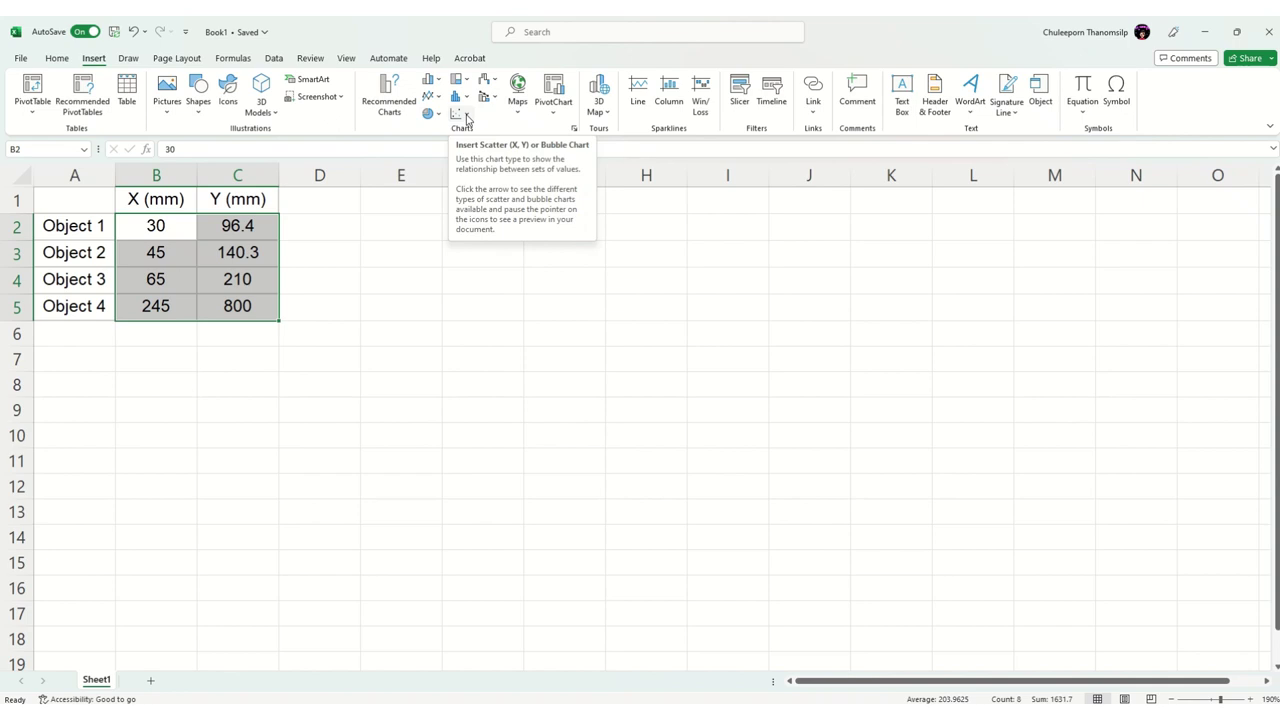
- Insert the first Scatter chart from the Scatter (X, Y) or Bubble gallery
{"action": "left_click", "coordinate": [466, 117]}
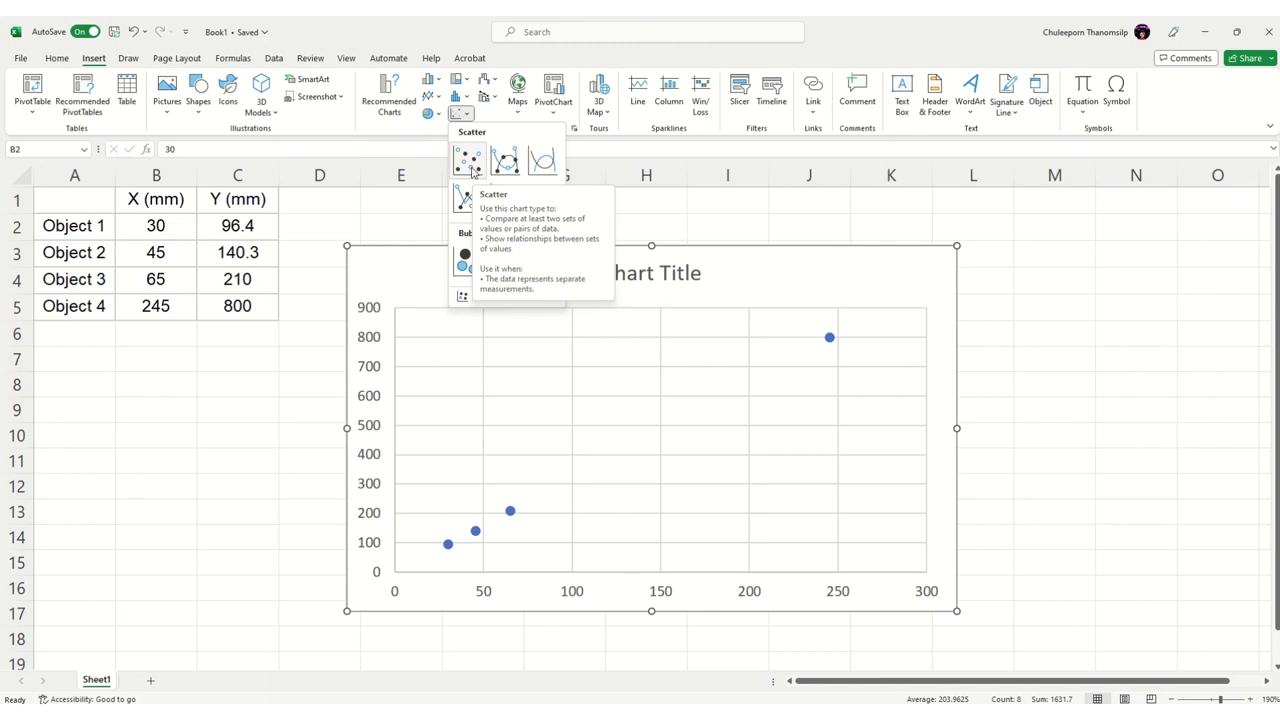
{"action": "left_click", "coordinate": [472, 164]}
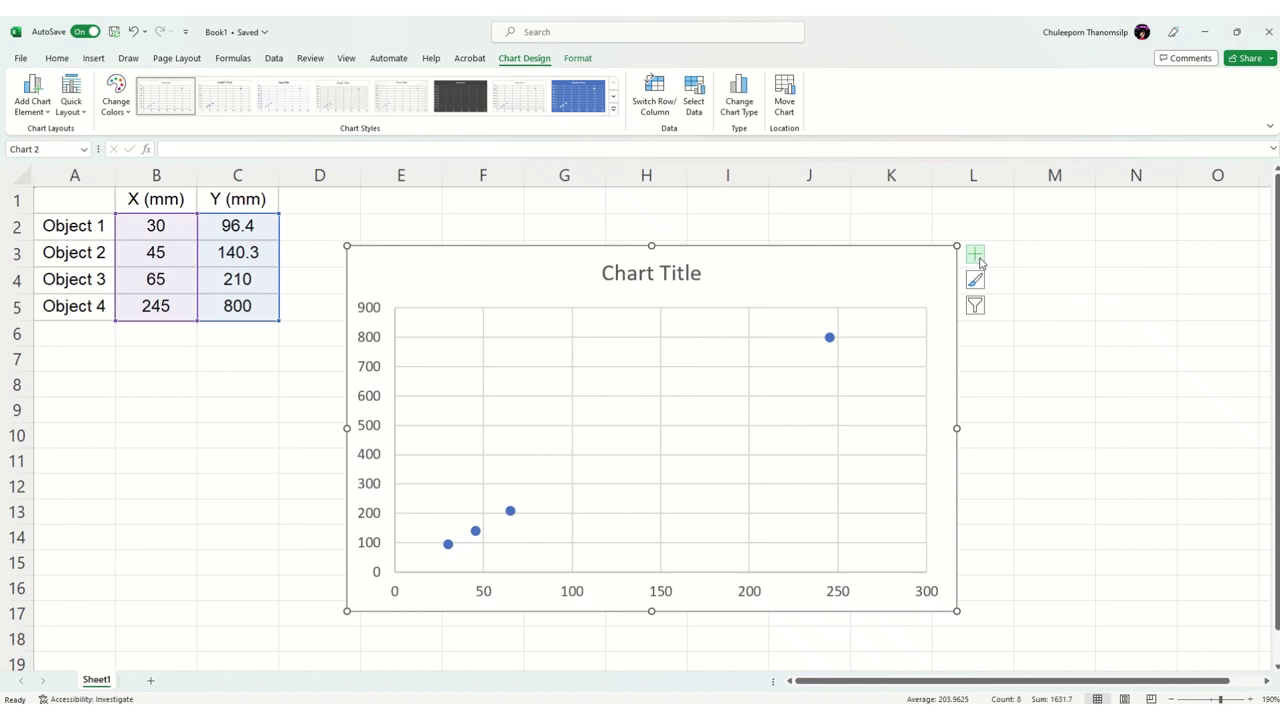
- Turn on Trendline under Chart Elements and expand its type choices
{"action": "left_click", "coordinate": [977, 257]}
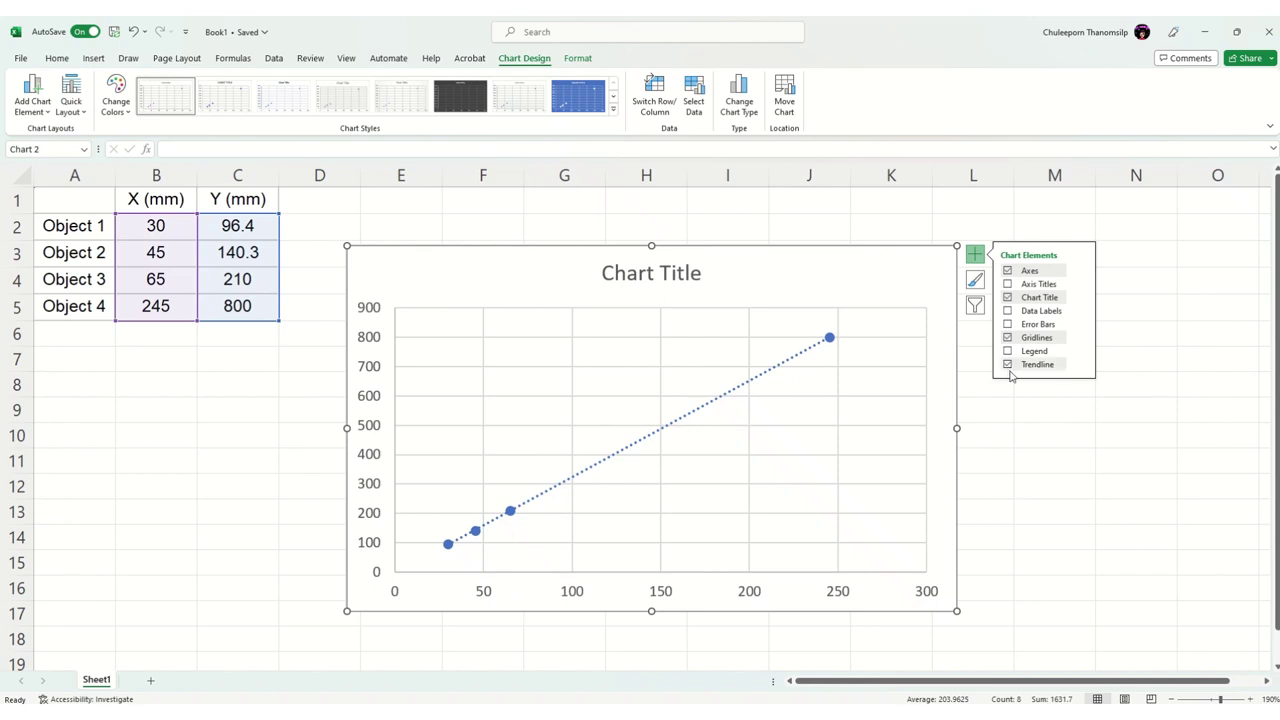
{"action": "mouse_move", "coordinate": [1040, 364]}
{"action": "left_click", "coordinate": [1081, 366]}
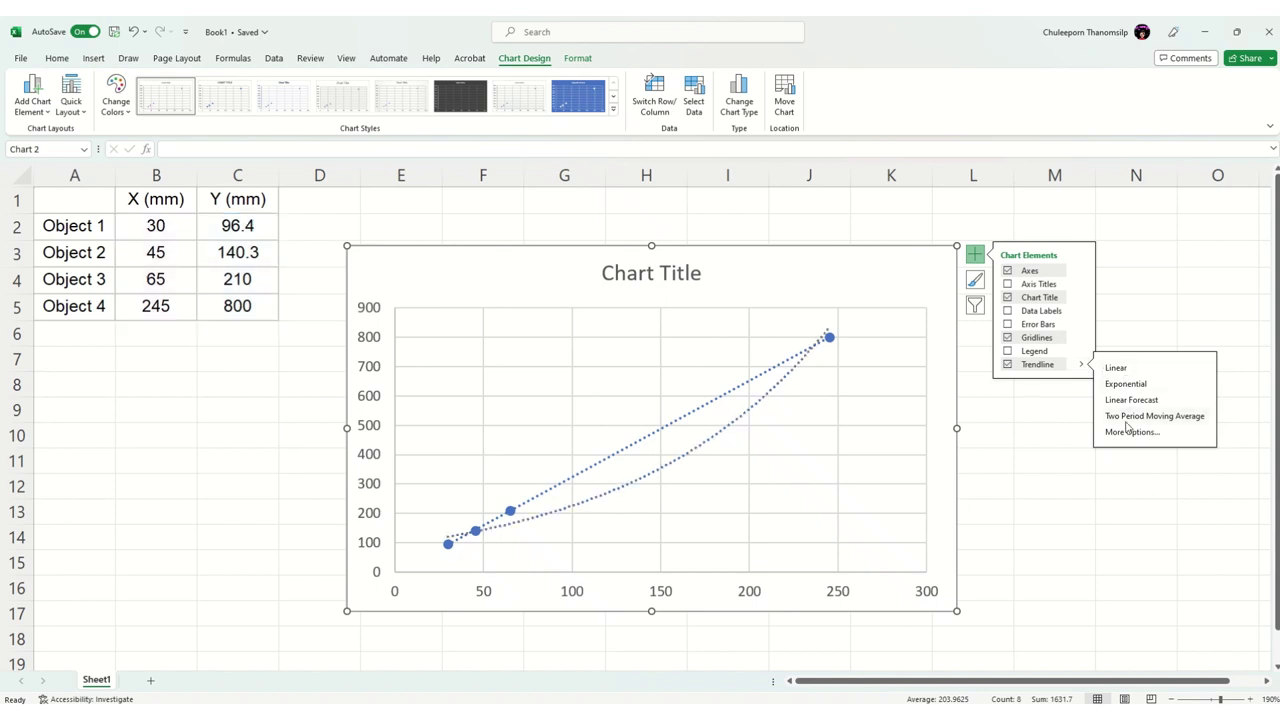
- In Format Trendline, enable Display Equation on chart to show y = 3.2824x - 4.2523
{"action": "left_click", "coordinate": [1129, 433]}
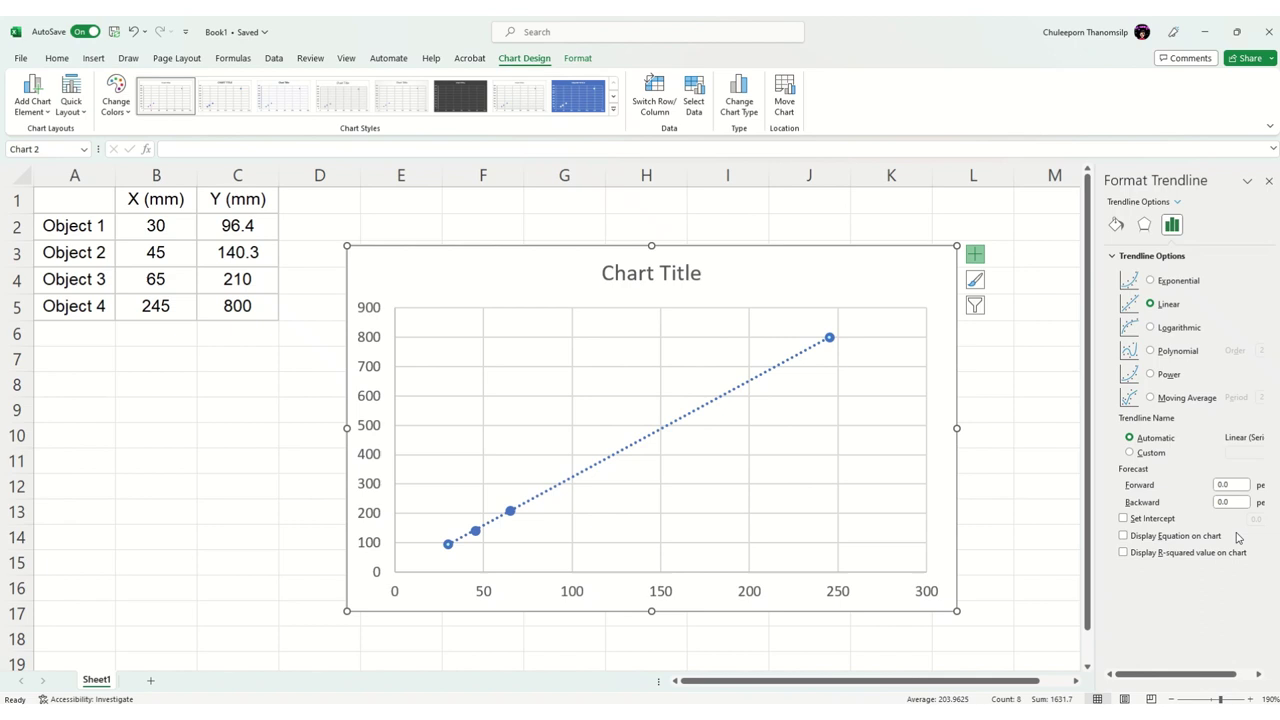
{"action": "left_click", "coordinate": [1124, 536]}
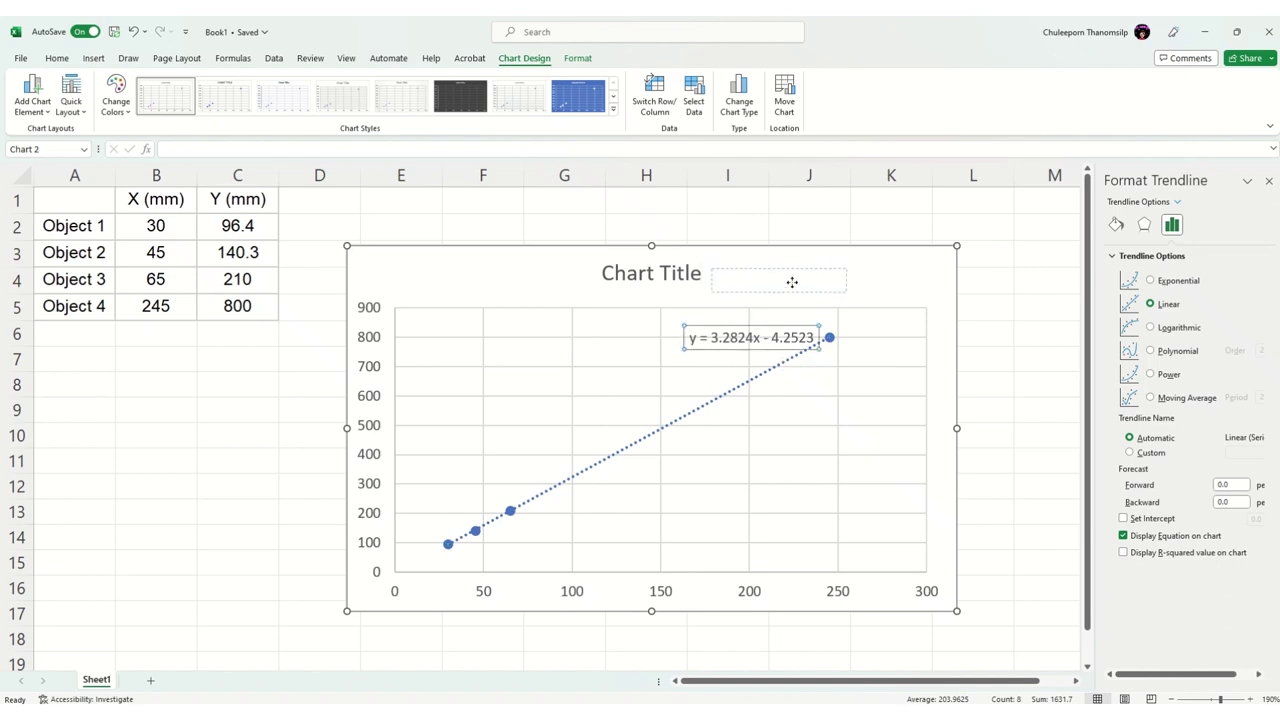
- Drag the trendline equation y = 3.2824x - 4.2523 up beside the chart title
{"action": "left_click_drag", "start_coordinate": [762, 342], "coordinate": [791, 284]}
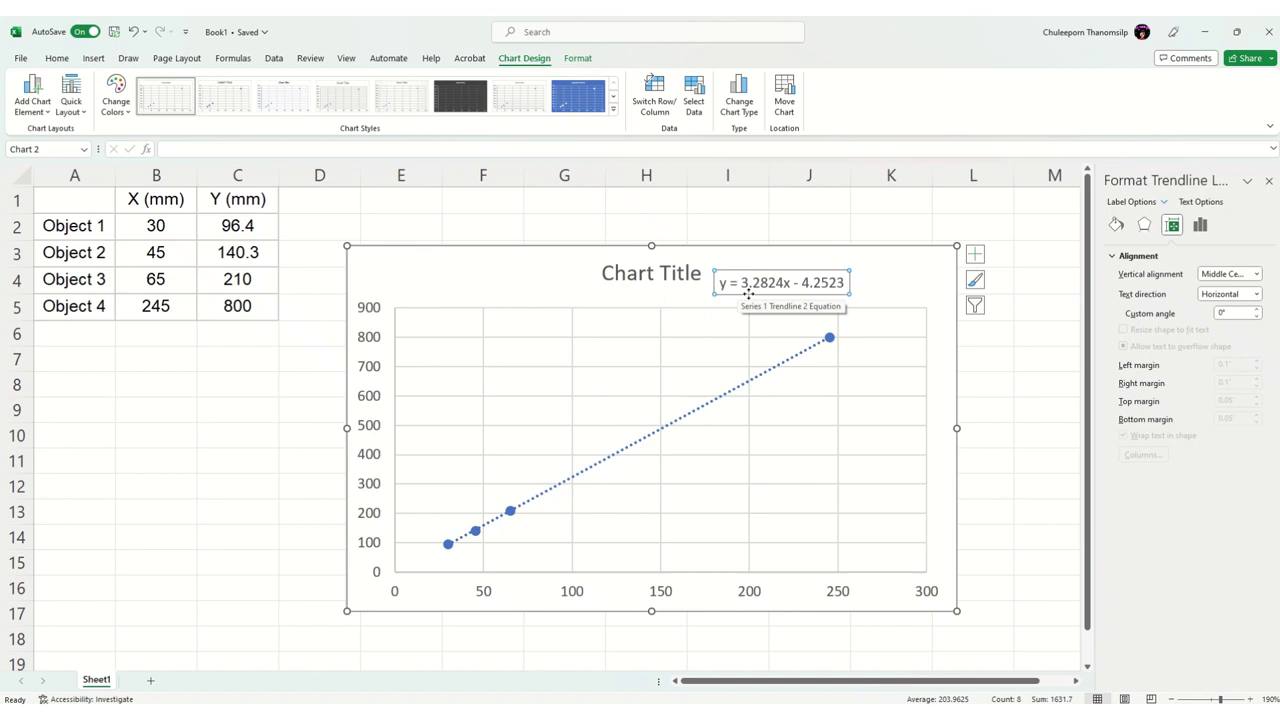